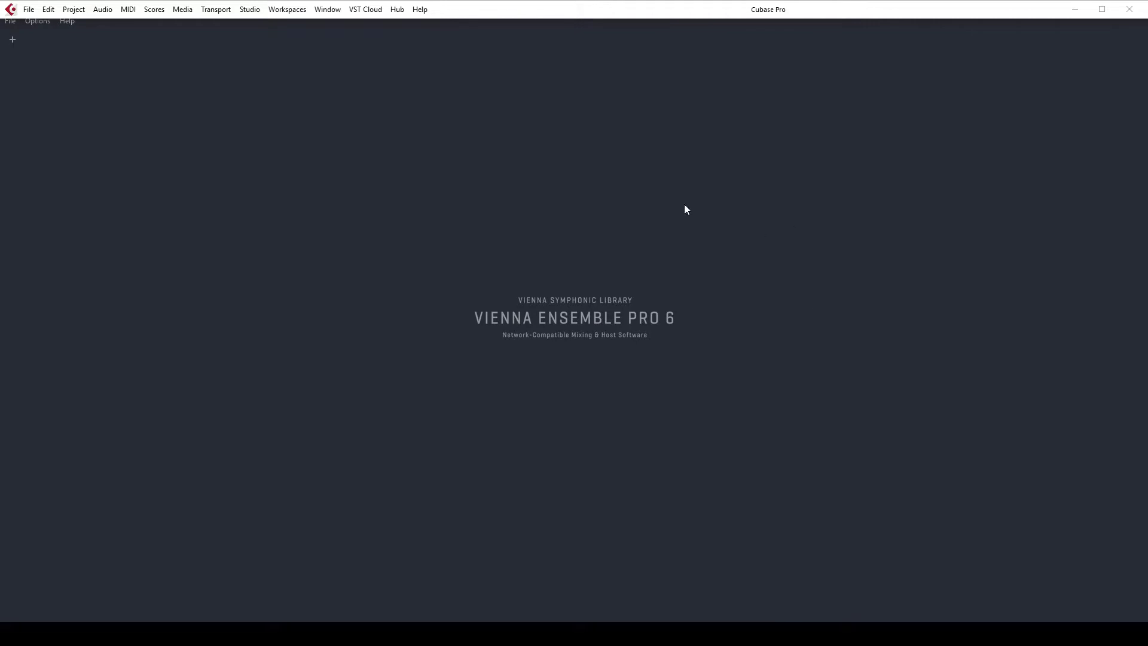
Open the most recent server project, Orchestral template v1.0-purged, in the Vienna Ensemble Pro server.
left_click(106, 58)
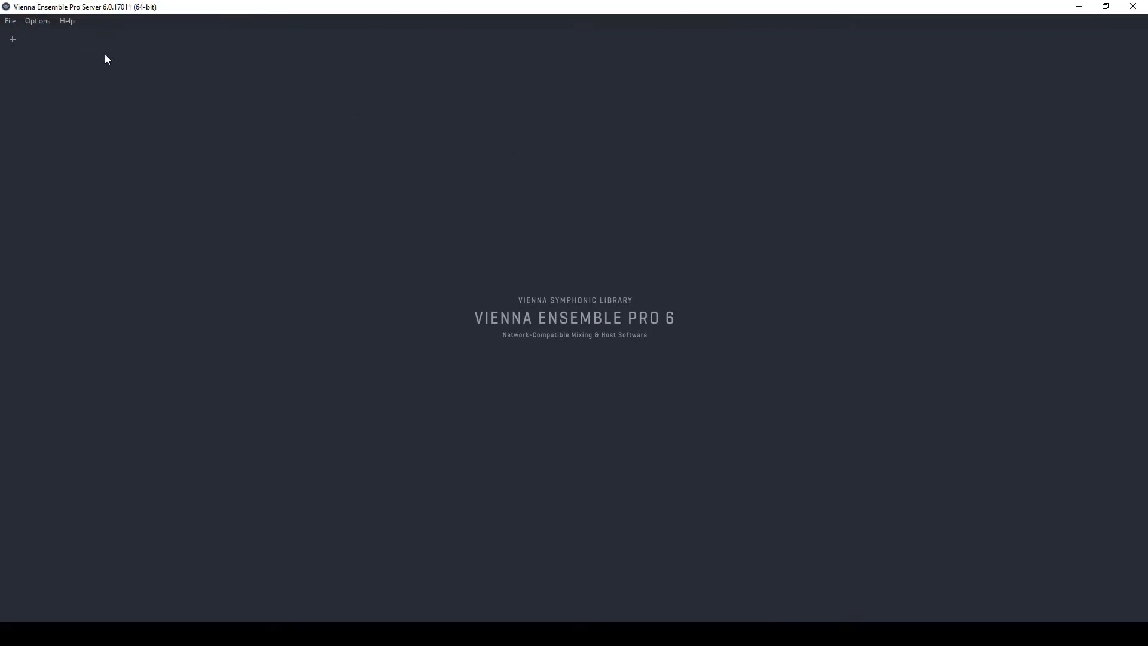
left_click(11, 20)
mouse_move(37, 49)
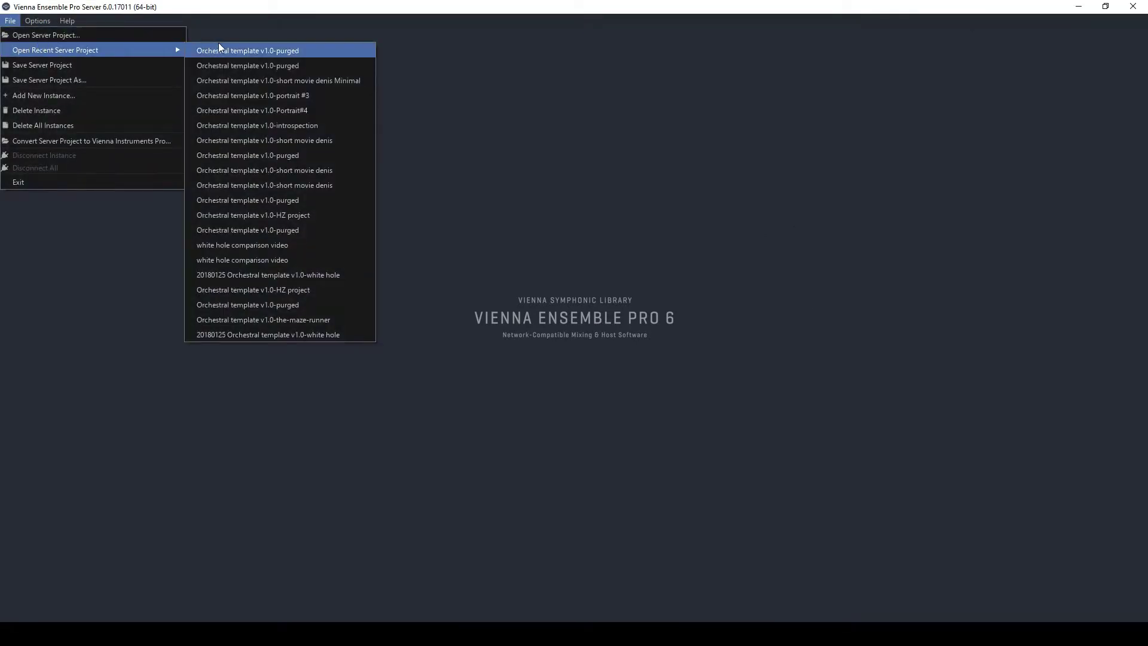
left_click(312, 50)
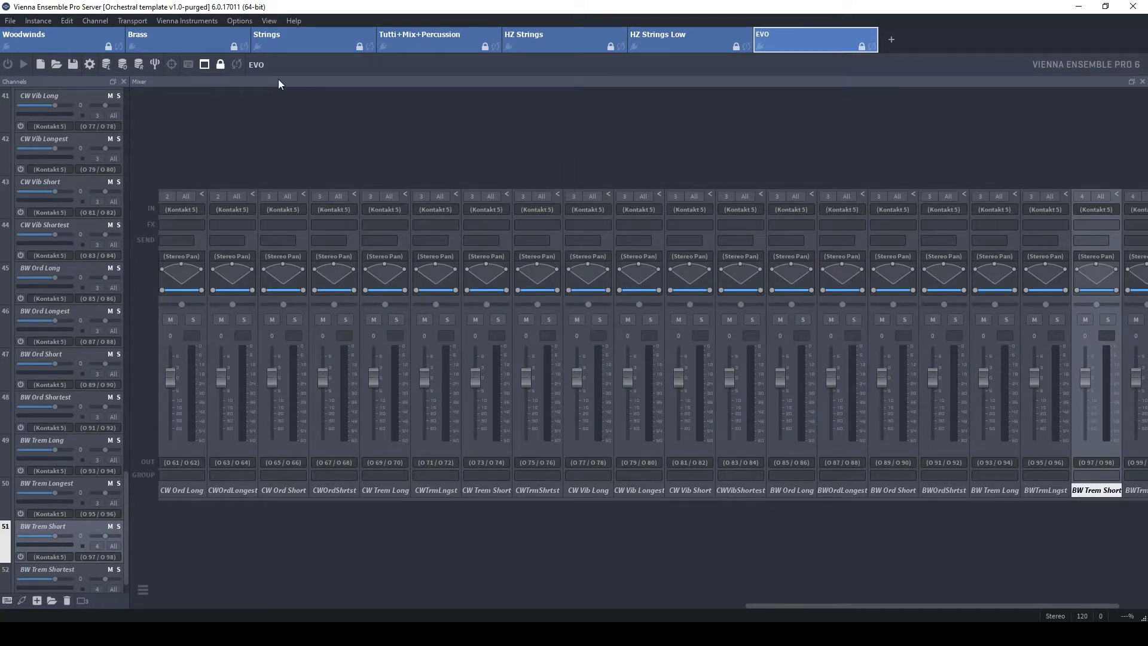
Review the channel lists of the Woodwinds, Brass, Strings, Tutti+Mix+Percussion, HZ Strings, HZ Strings Low and EVO instances.
left_click(51, 38)
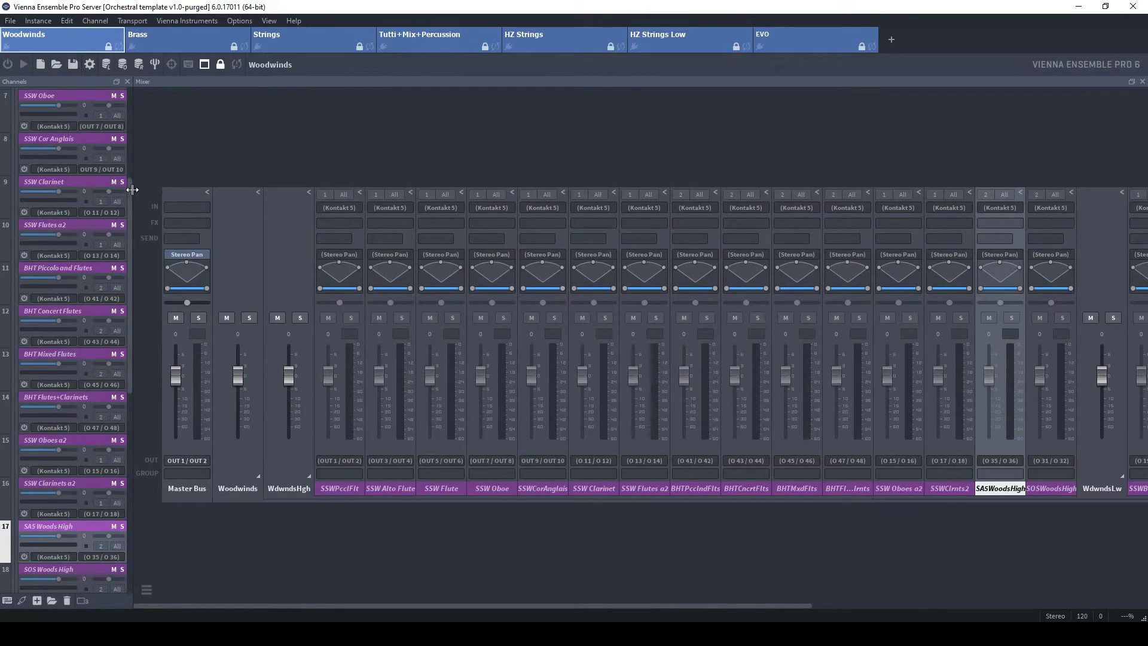
left_click_drag(131, 189, 138, 80)
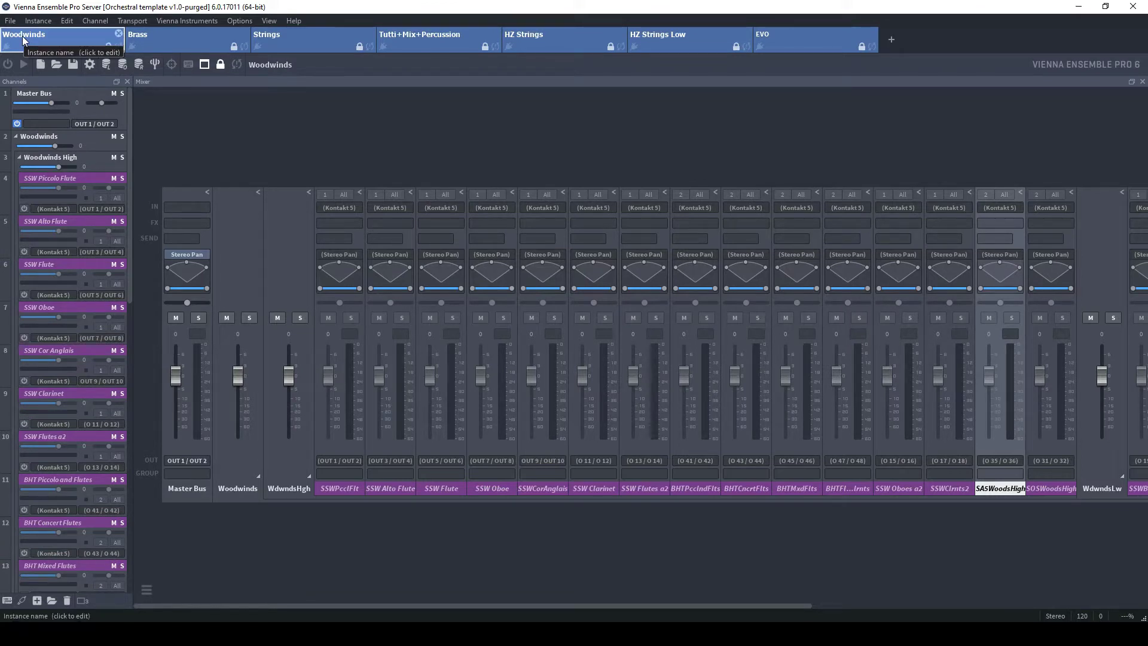
left_click(174, 40)
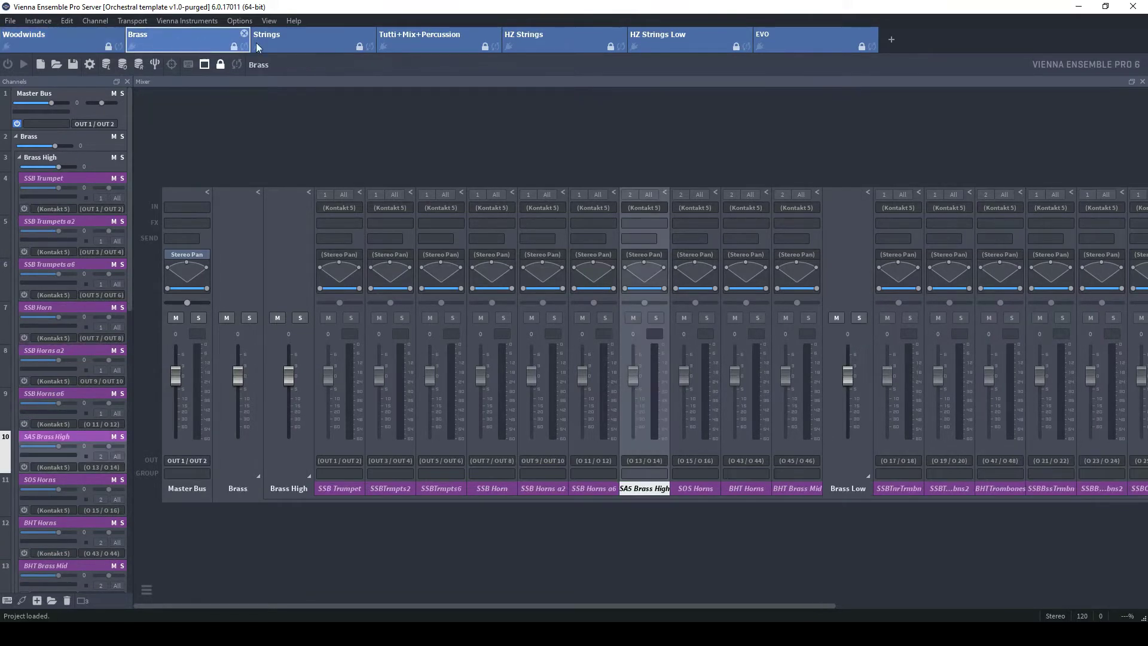
left_click(327, 41)
left_click(438, 41)
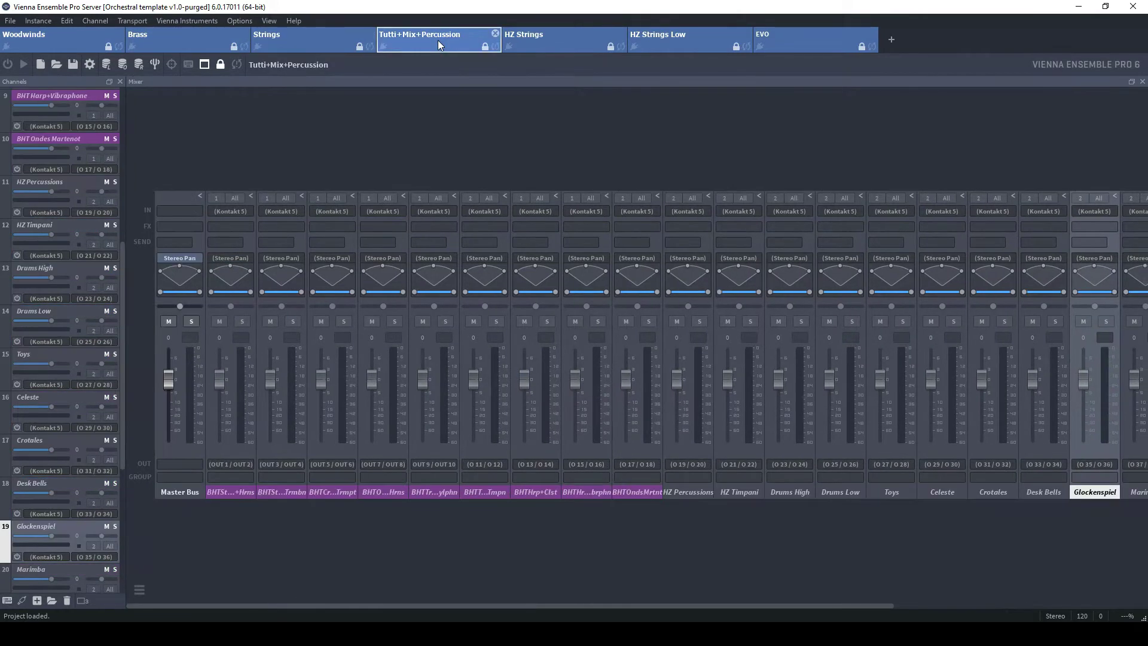
left_click_drag(123, 285, 127, 166)
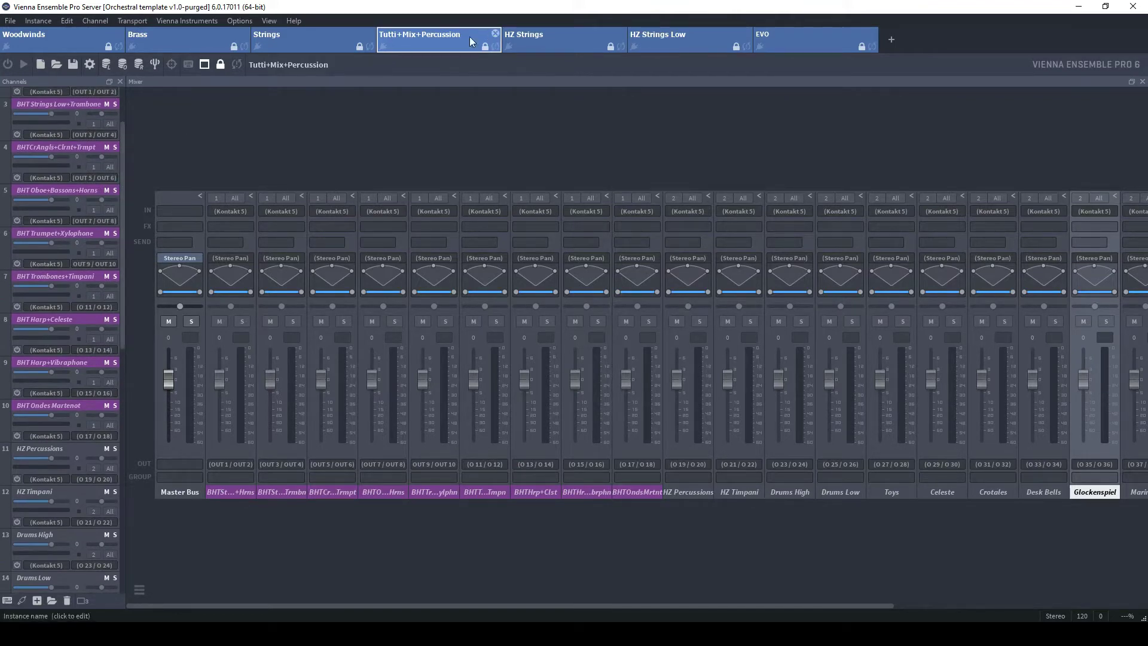
left_click(535, 42)
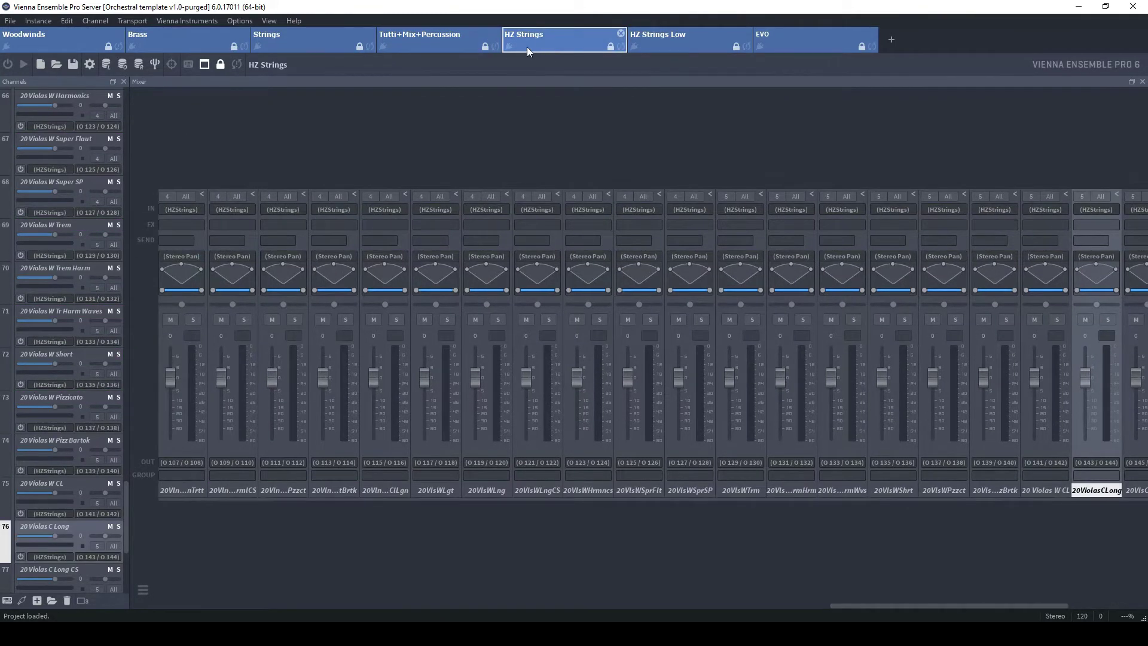
left_click(672, 40)
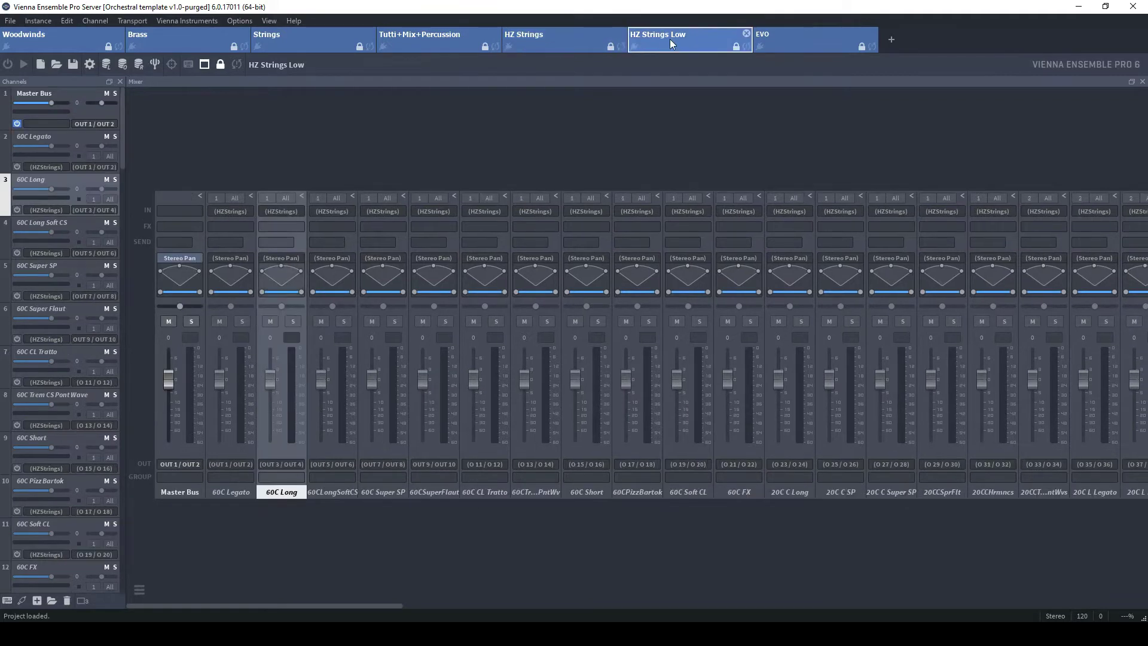
left_click(807, 44)
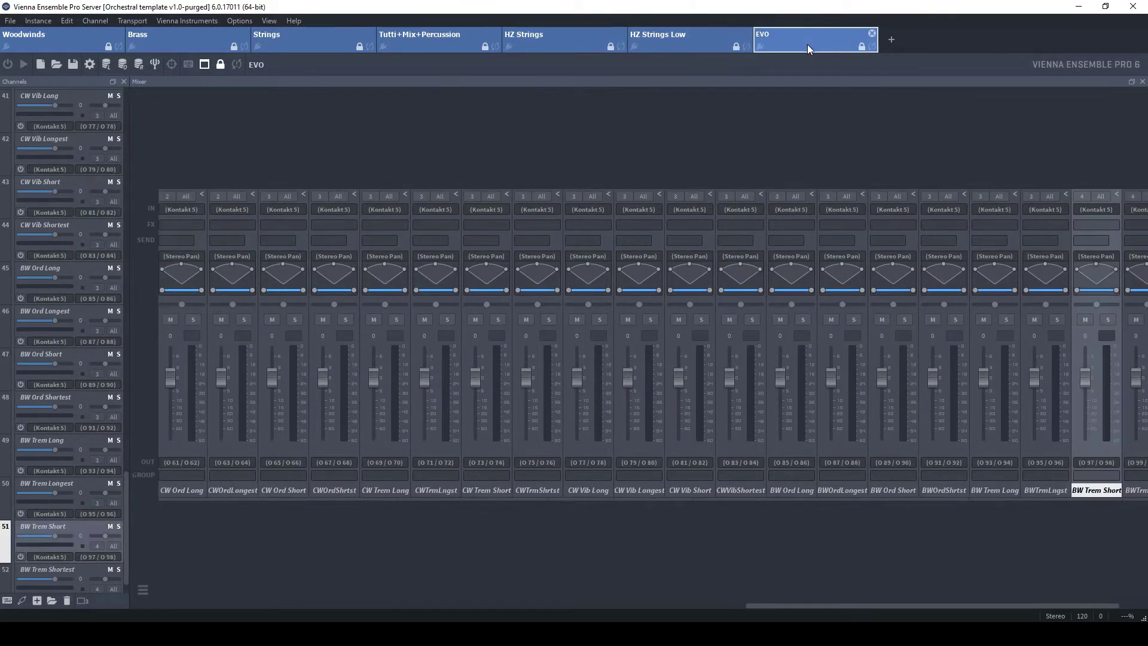
left_click_drag(125, 517, 64, 58)
Insert a new channel in the Woodwinds instance and delete it again.
left_click(54, 40)
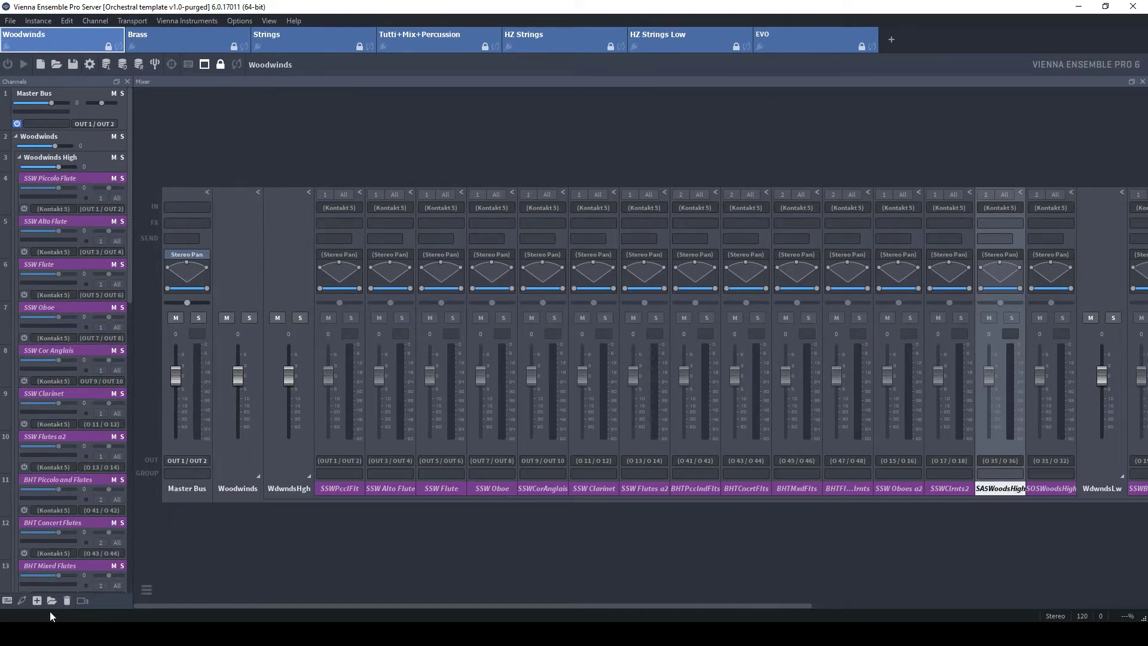
left_click(33, 600)
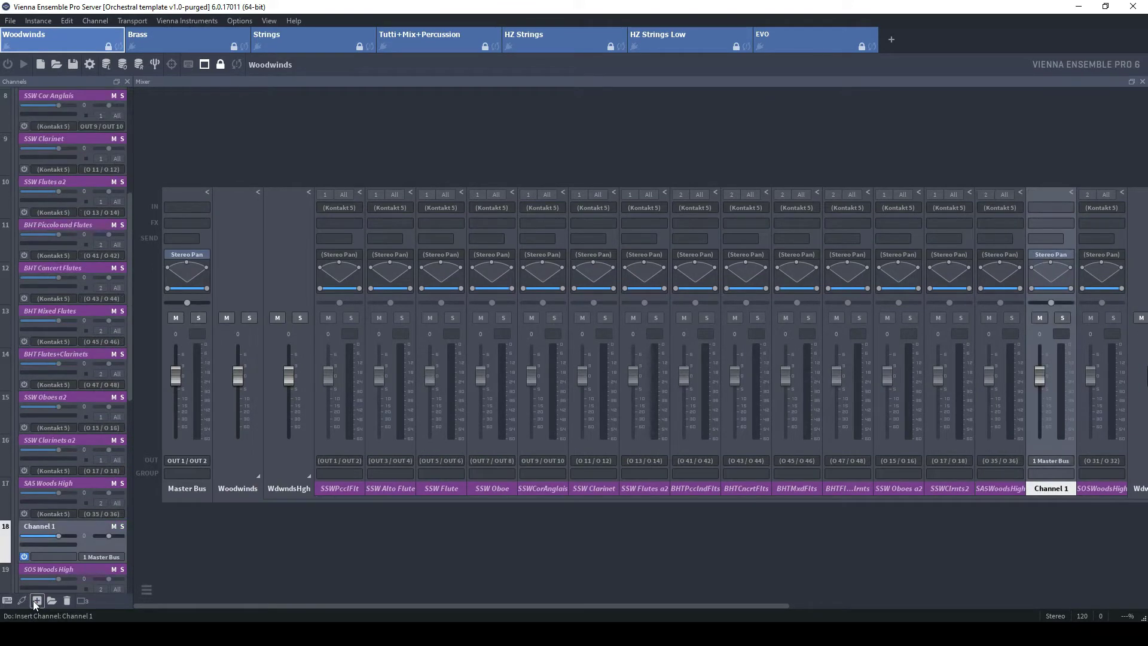
right_click(8, 546)
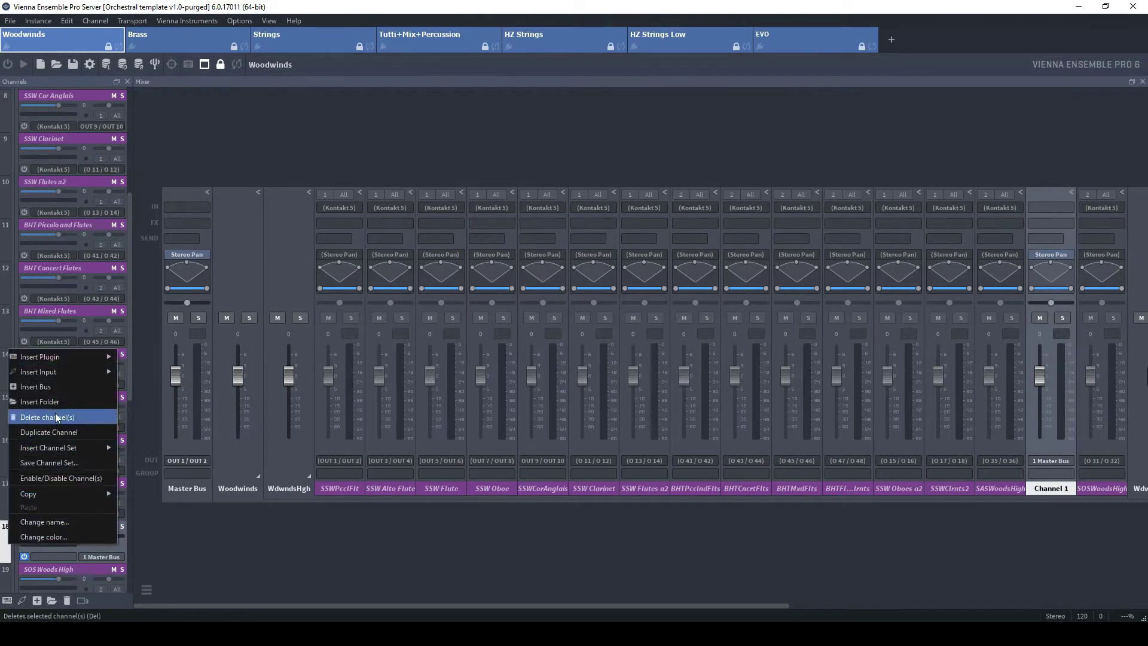
mouse_move(82, 445)
left_click(76, 418)
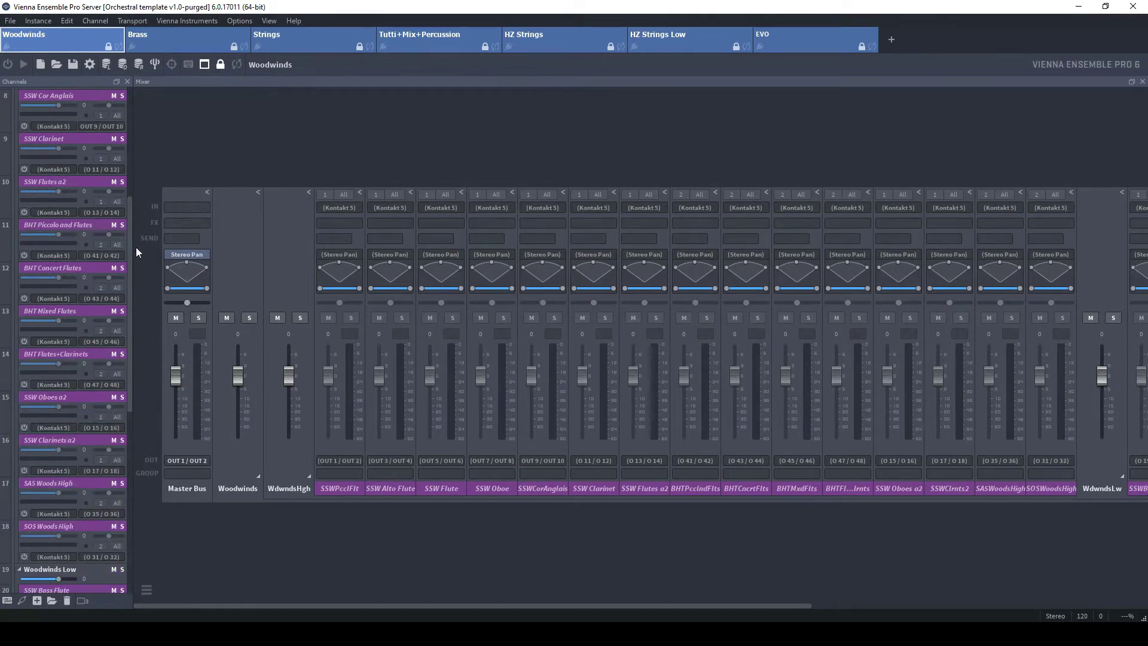
Enable the SSW Piccolo Flute channel, inspect the patches loaded in its Kontakt instrument, and disable the channel again.
left_click_drag(131, 242, 129, 131)
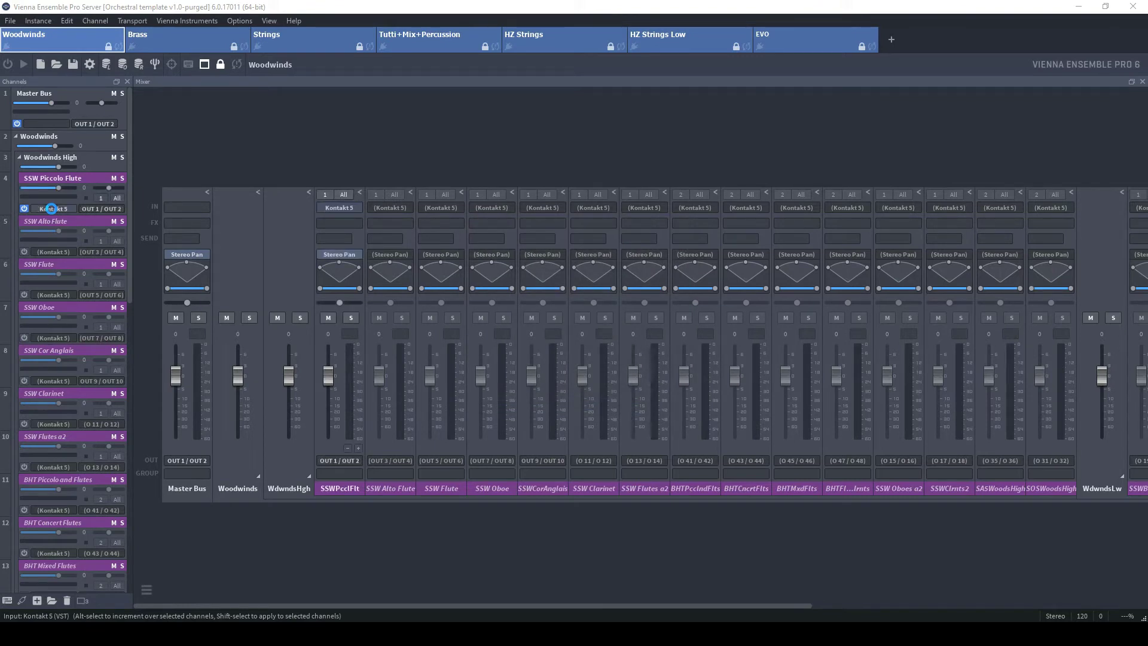
mouse_move(51, 208)
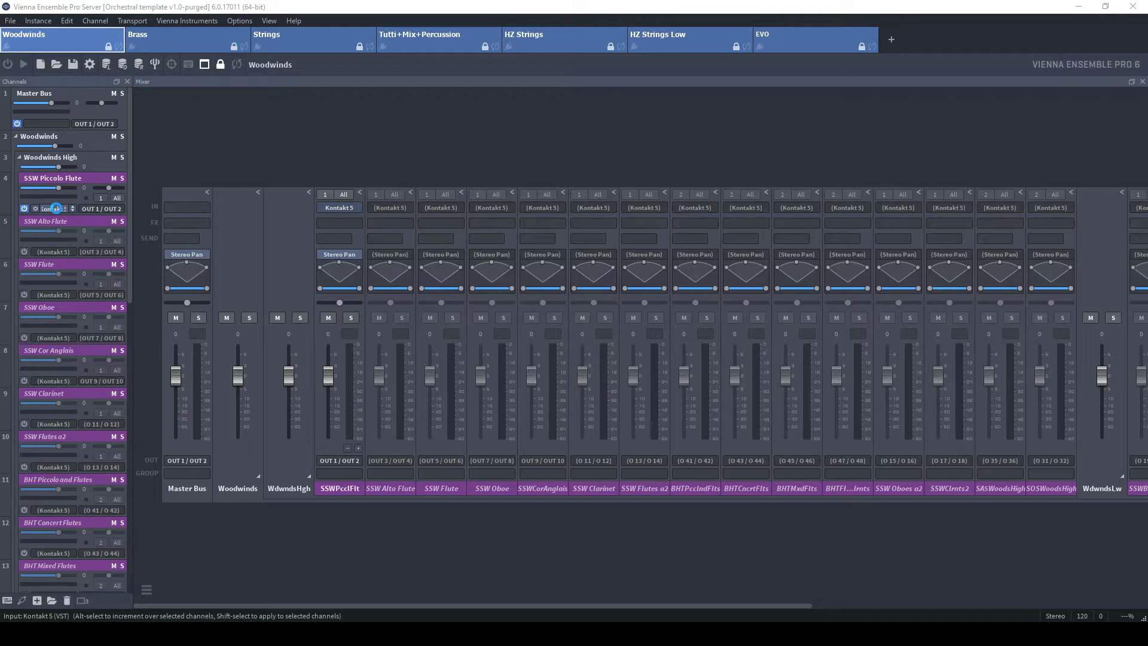
left_click(49, 207)
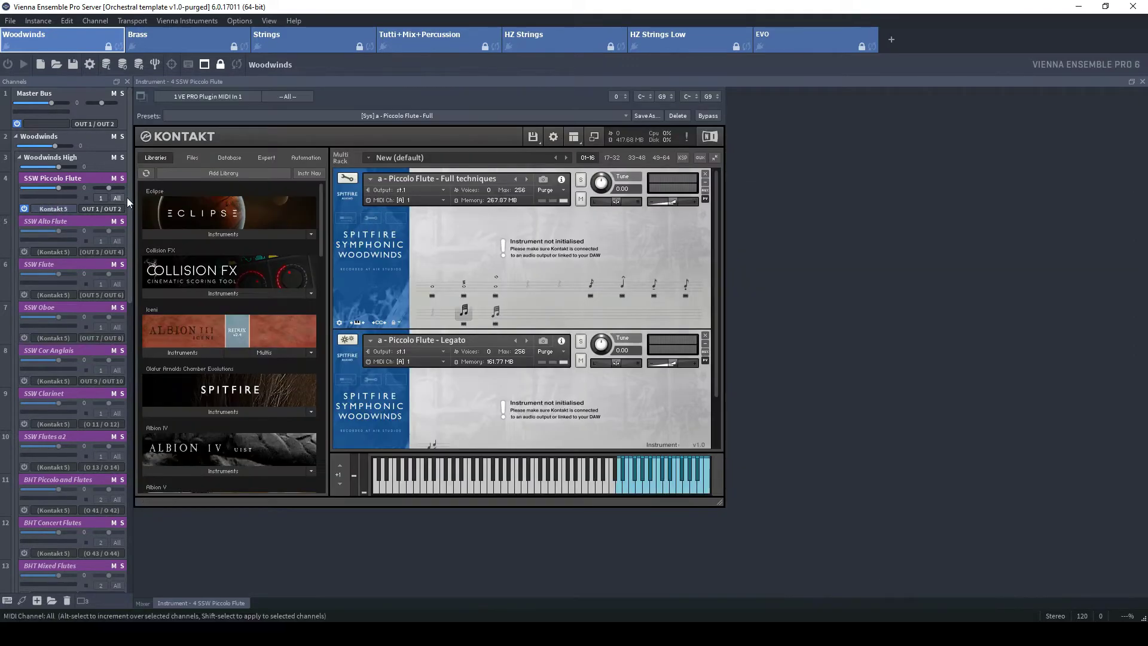
left_click_drag(719, 233, 733, 203)
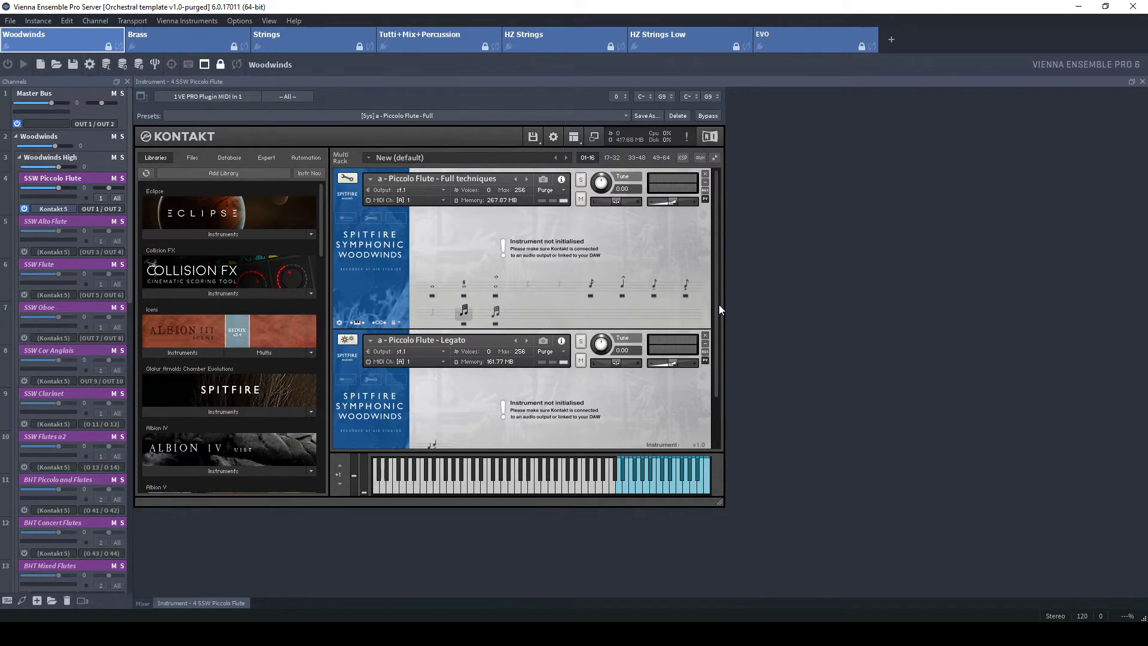
mouse_move(718, 303)
left_mouse_down()
mouse_move(718, 335)
mouse_move(717, 299)
left_mouse_up()
left_click(23, 208)
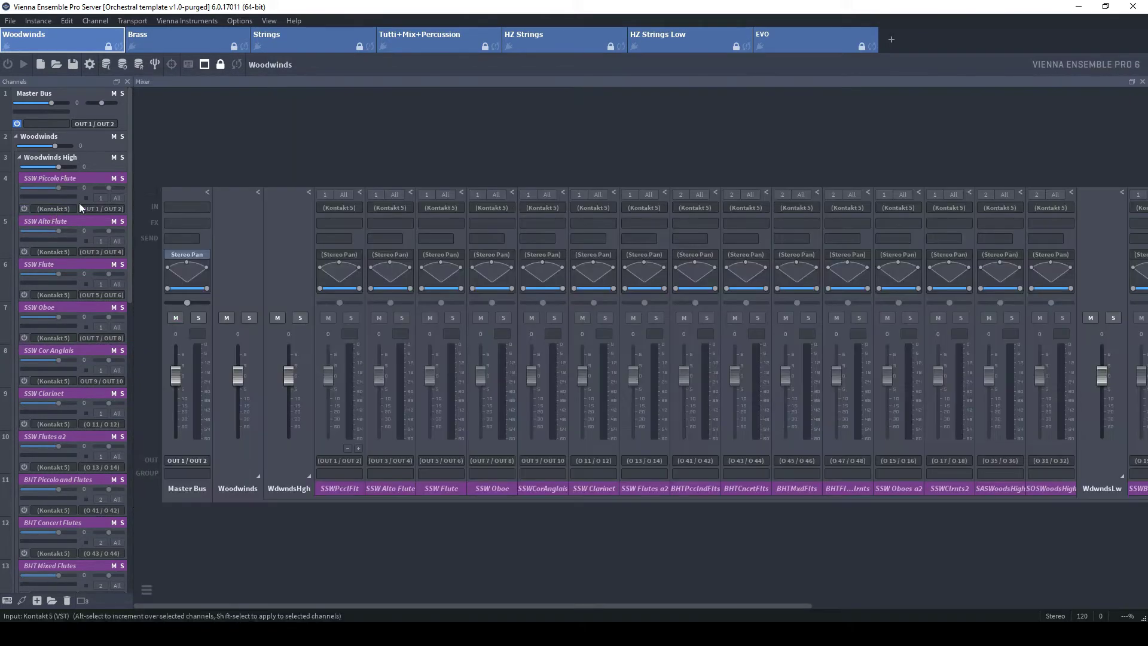
Enable the SCS Violins I channel in the Strings instance and examine the patches loaded in its Kontakt instrument.
left_click(304, 40)
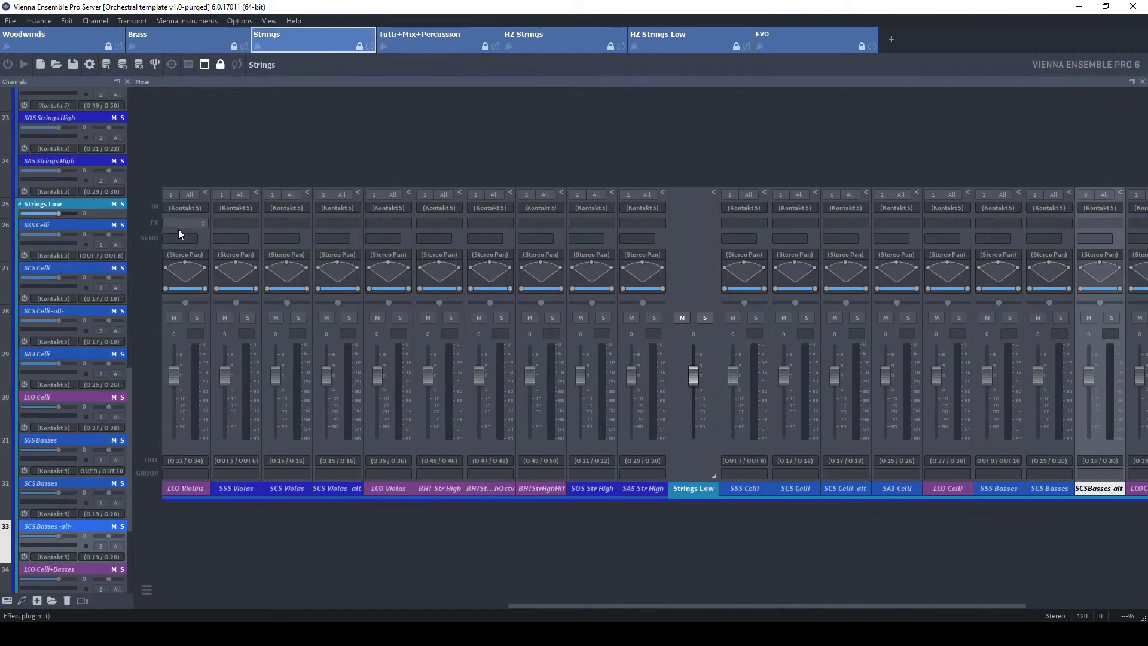
scroll(89, 362, "up", 10)
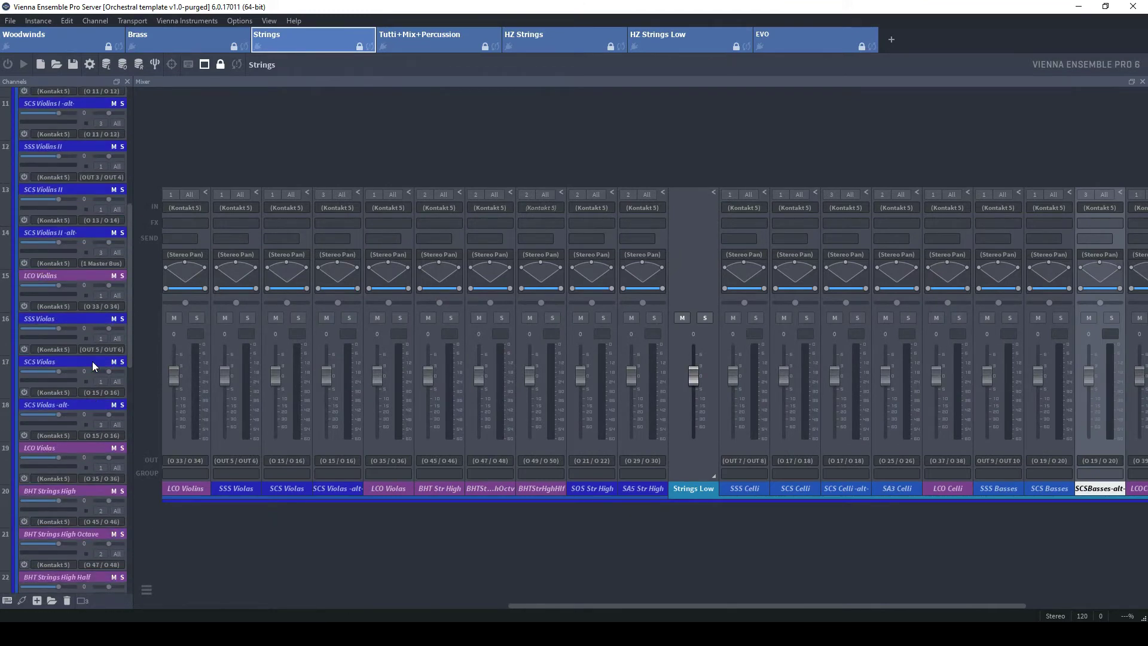
scroll(93, 364, "up", 3)
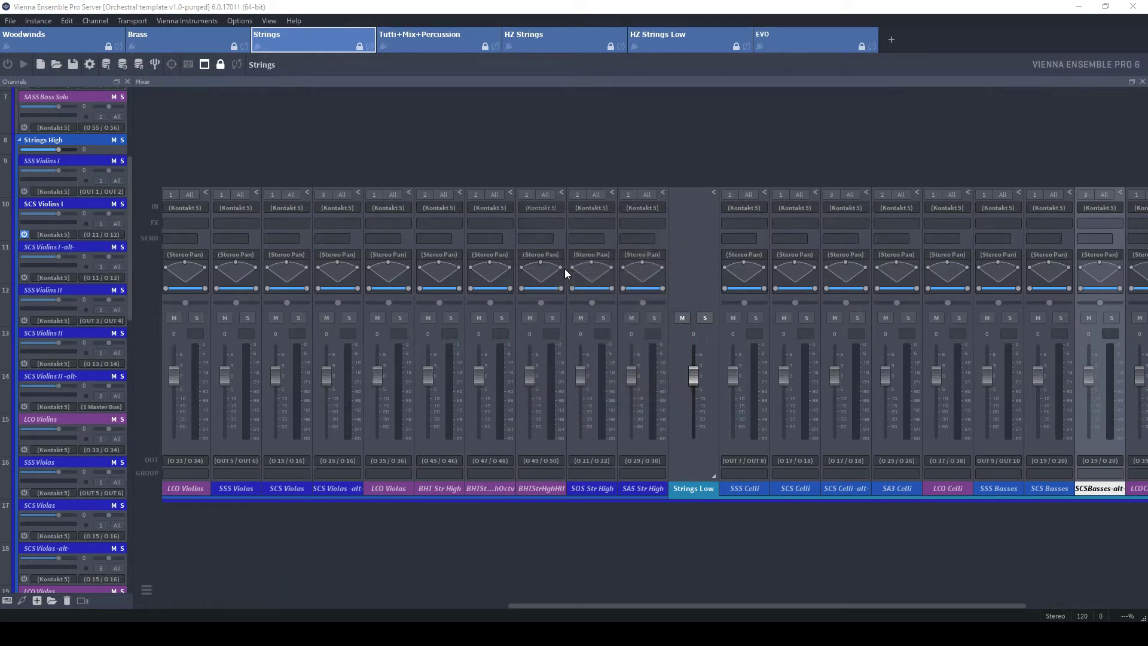
left_click(49, 235)
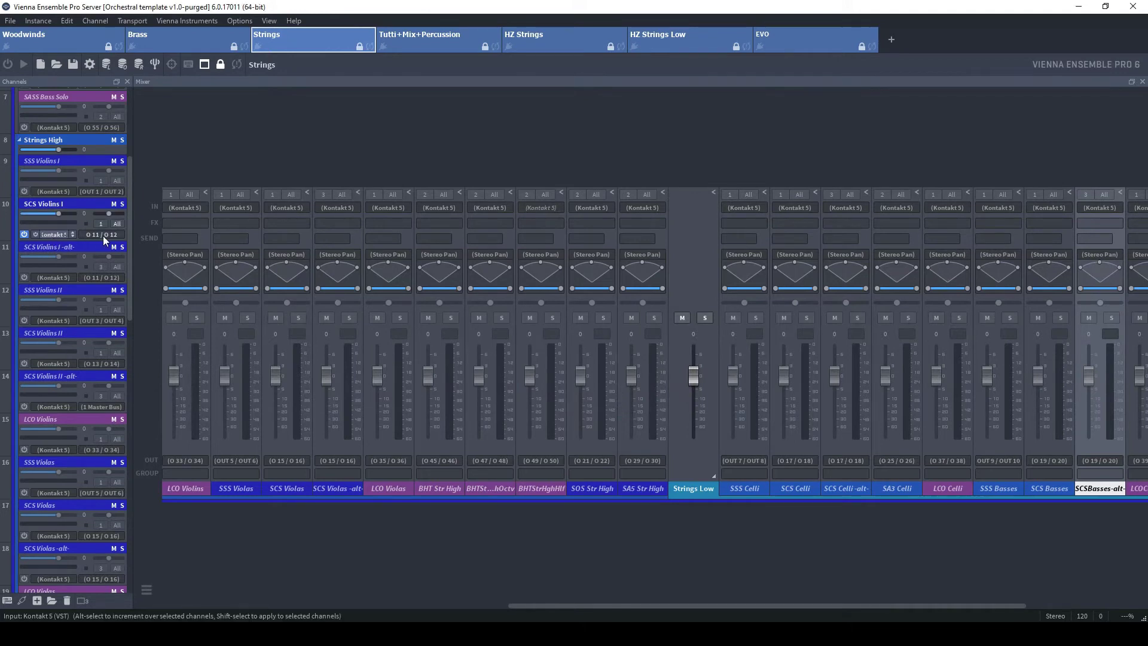
left_click_drag(713, 206, 712, 205)
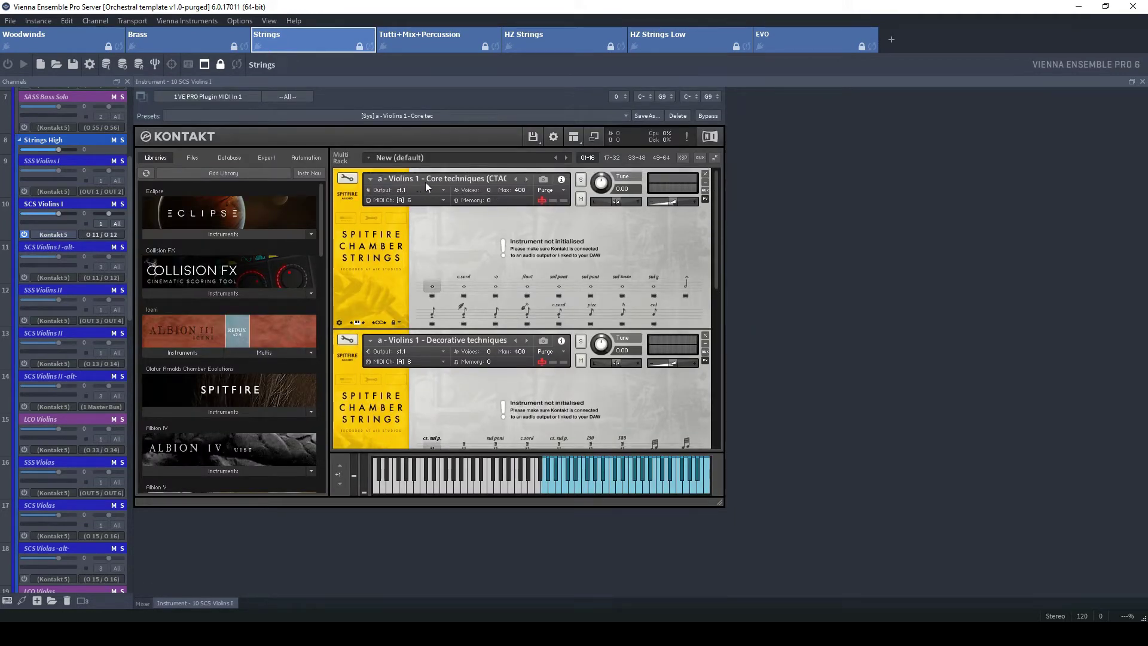
left_click_drag(717, 224, 687, 287)
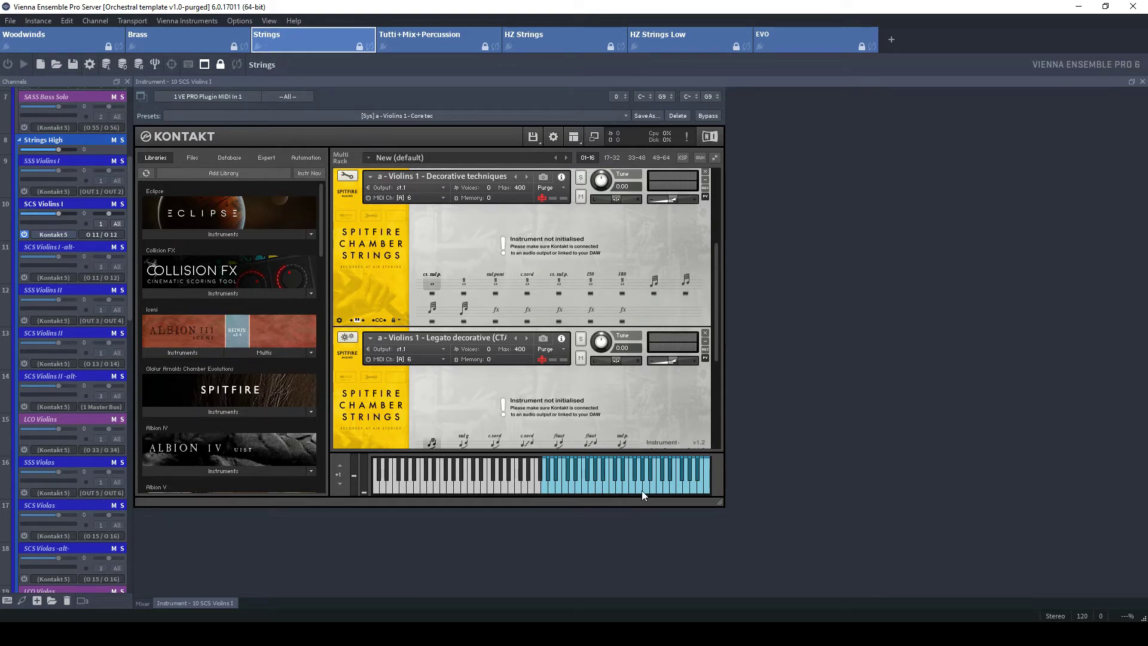
Switch to Cubase Pro and open the project orchestral template-05 from the Cubase templates folder.
mouse_move(484, 633)
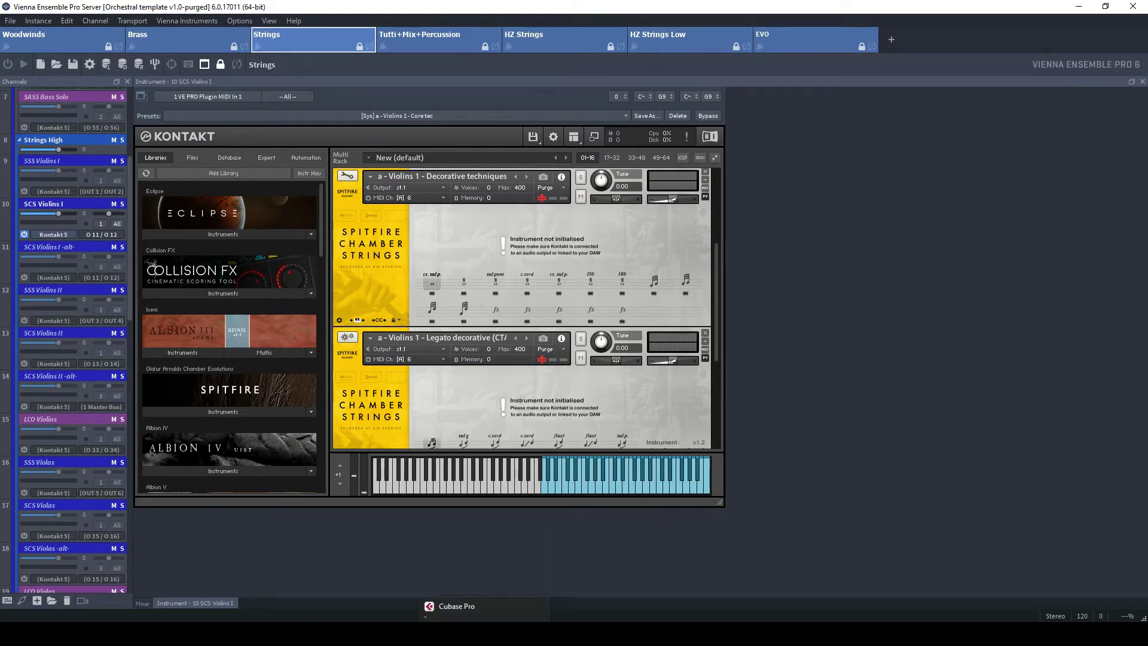
left_click(484, 633)
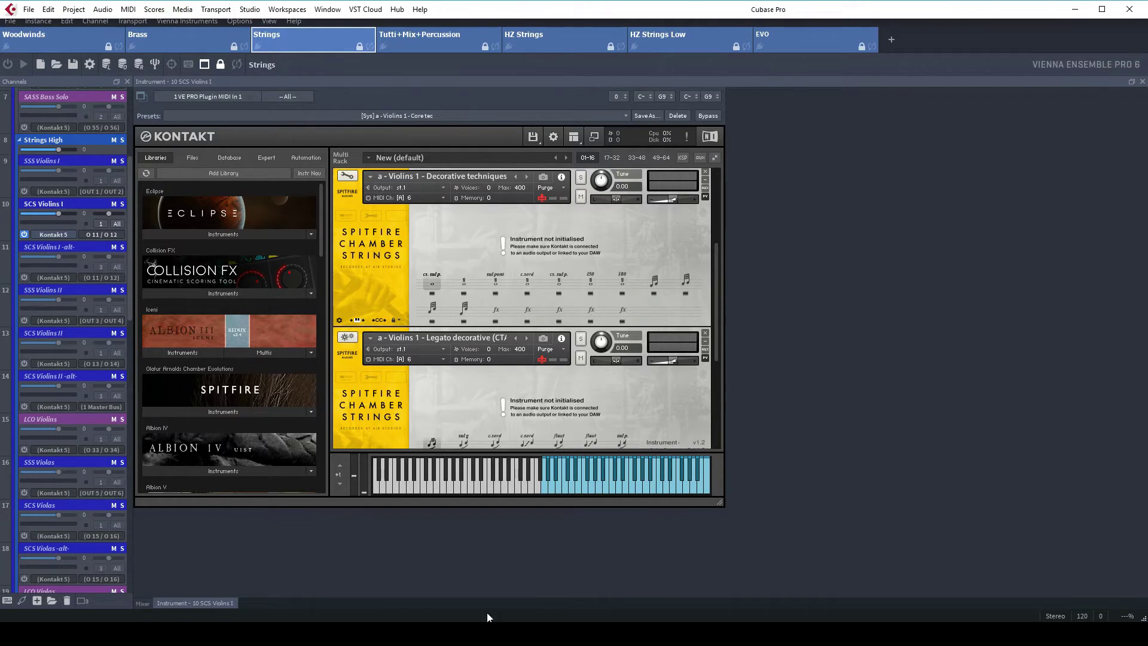
left_click(29, 9)
left_click(36, 50)
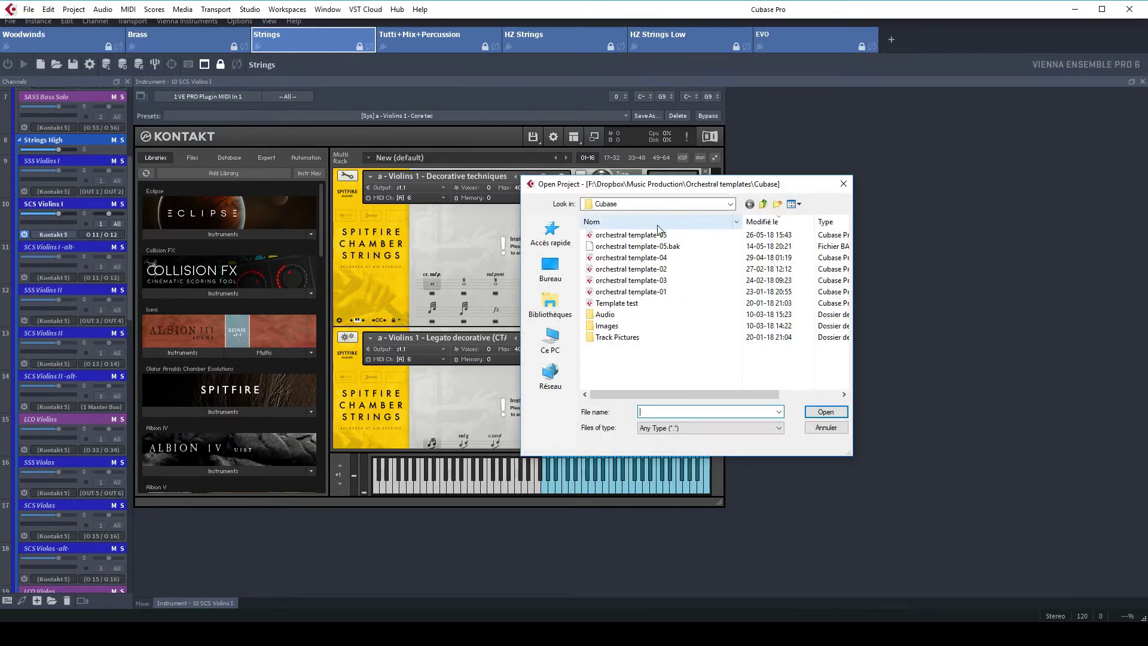
left_click(646, 235)
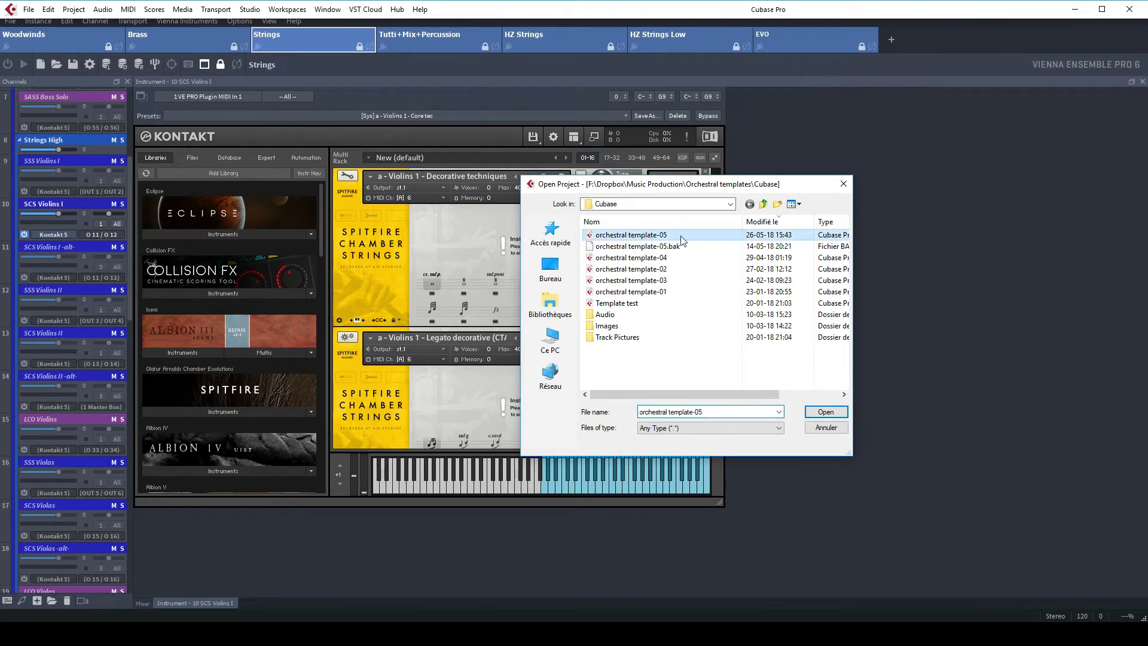
left_click(824, 413)
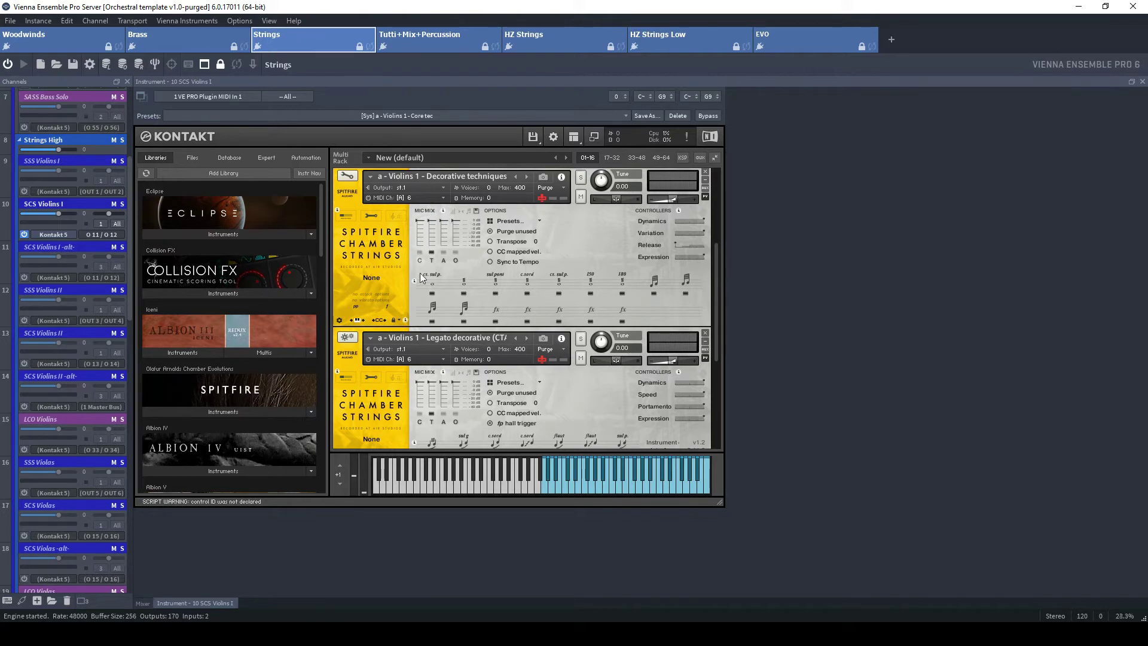
Switch back to Vienna Ensemble Pro and view the articulation locking options of the Violins 1 - Core techniques patch.
left_click_drag(715, 259, 722, 171)
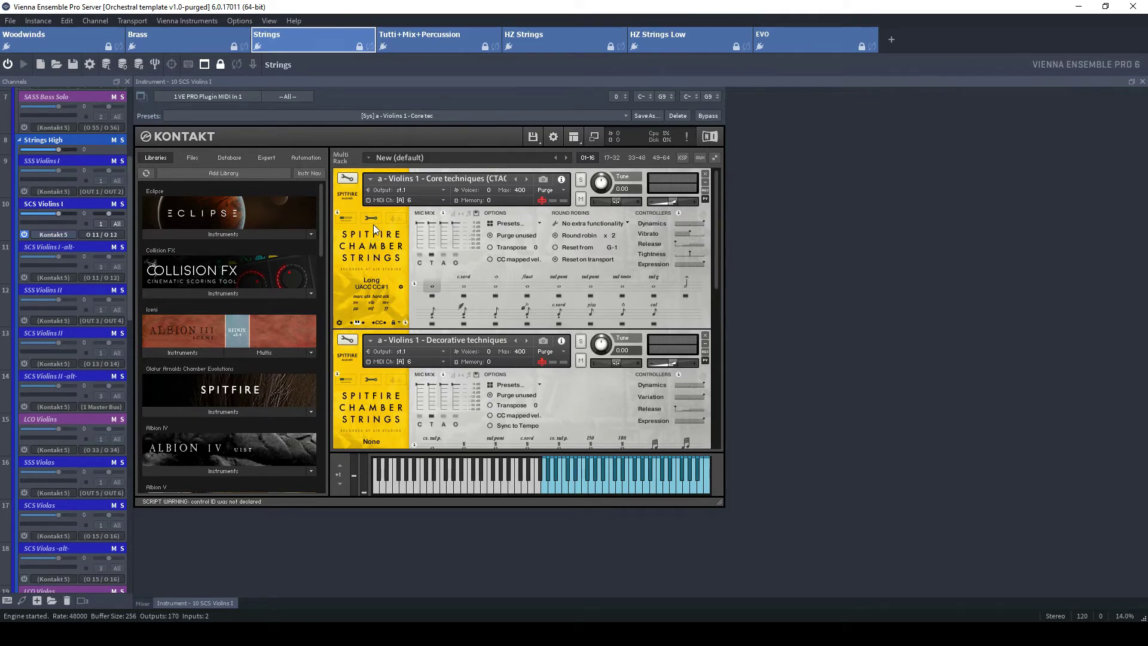
left_click(397, 322)
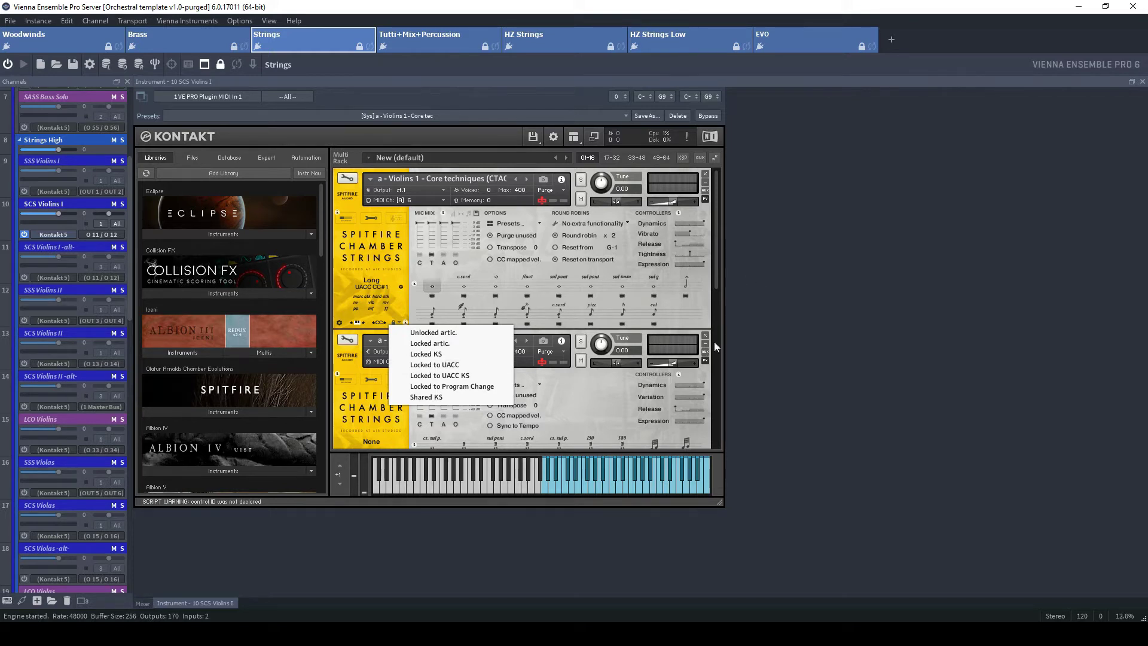
Switch to the Cubase project and collapse the ===SECTION MIX=== track folder.
key("alt+Tab")
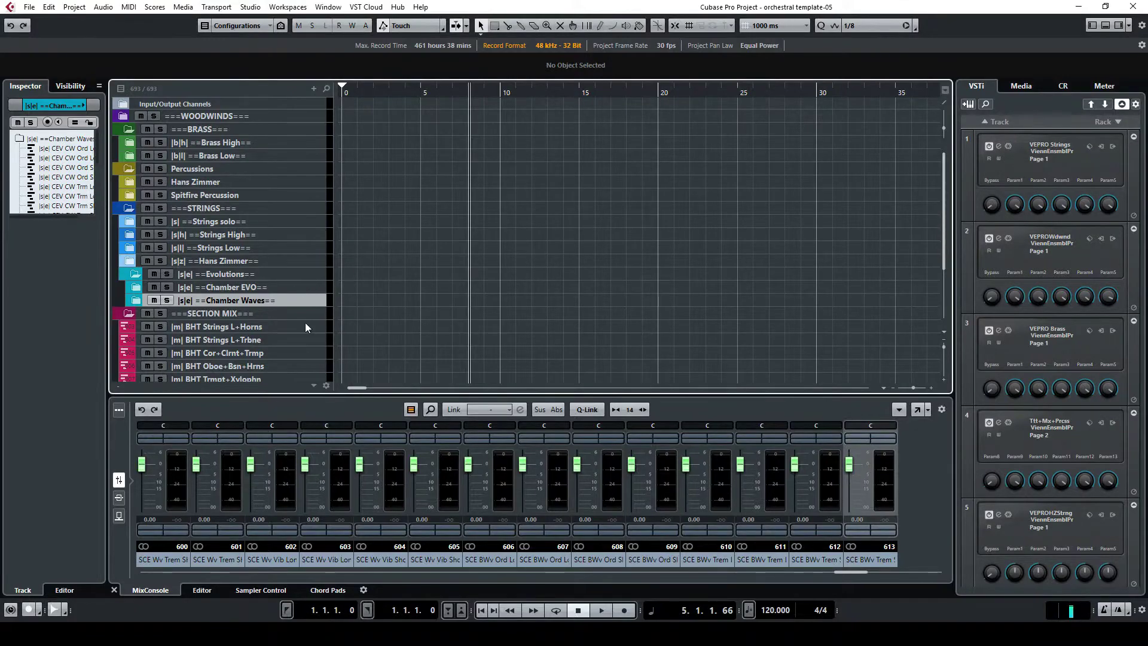
left_click(130, 314)
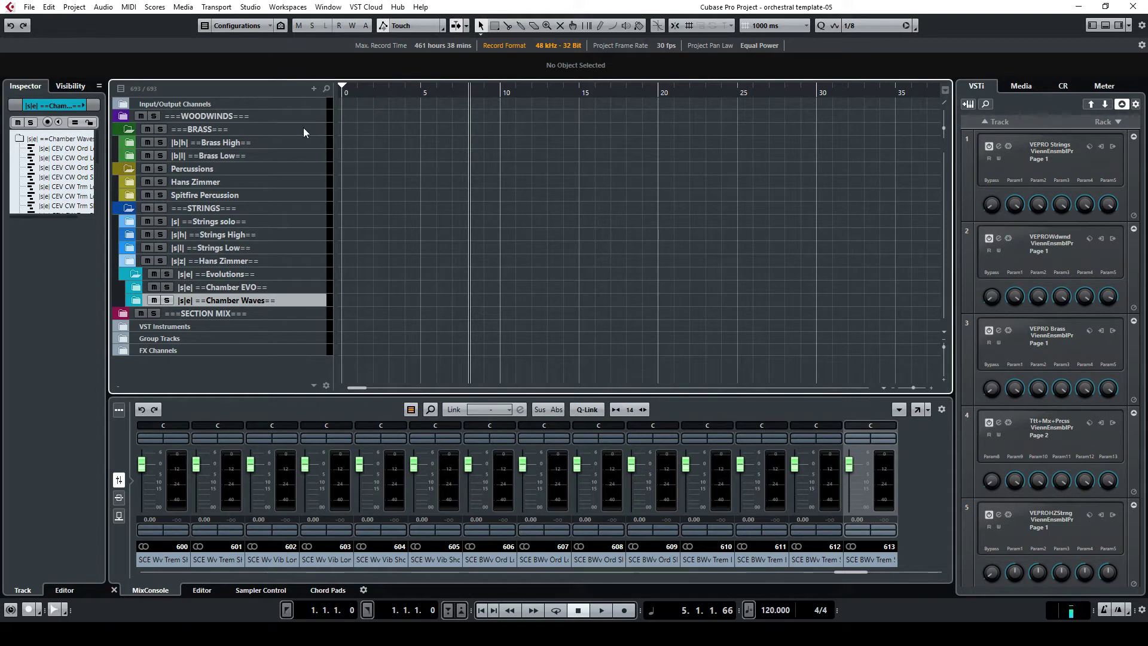
Show the track visibility list and point out the WOODWINDS, BRASS, Percussions and STRINGS folders by selecting each in turn.
left_click(68, 87)
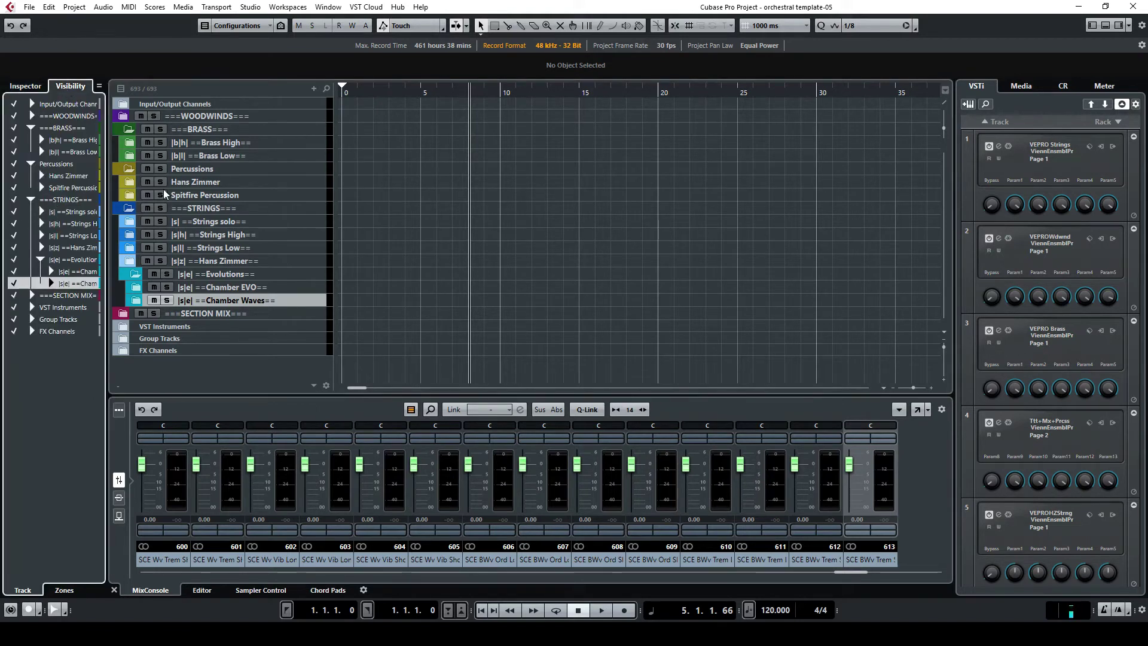
left_click(285, 118)
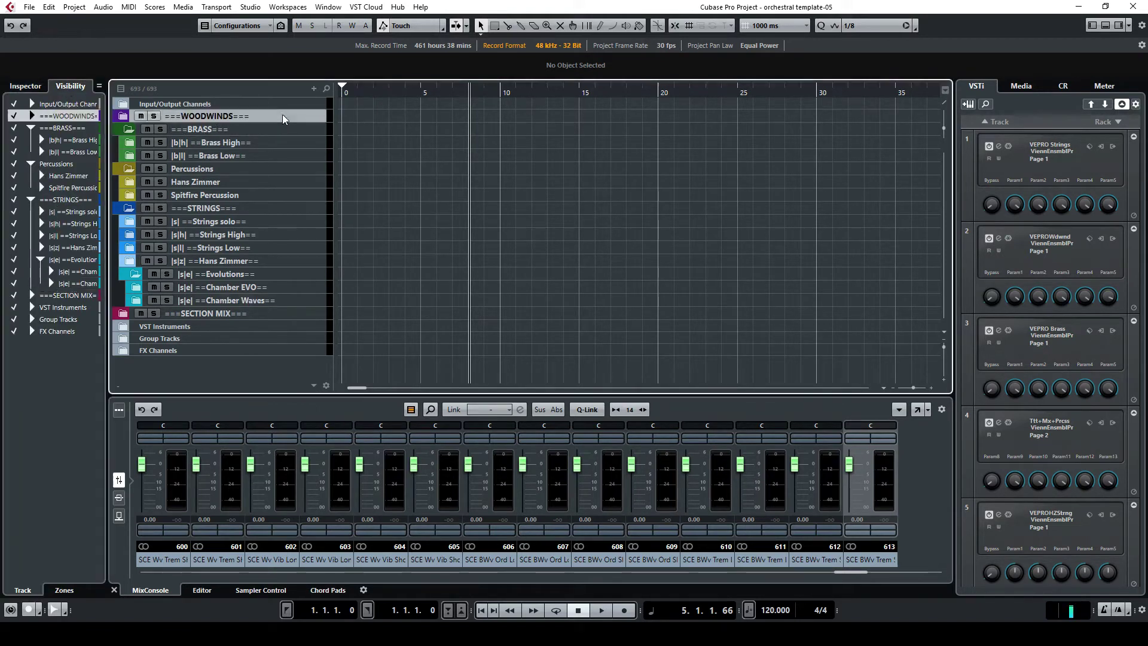
left_click(263, 132)
left_click(270, 168)
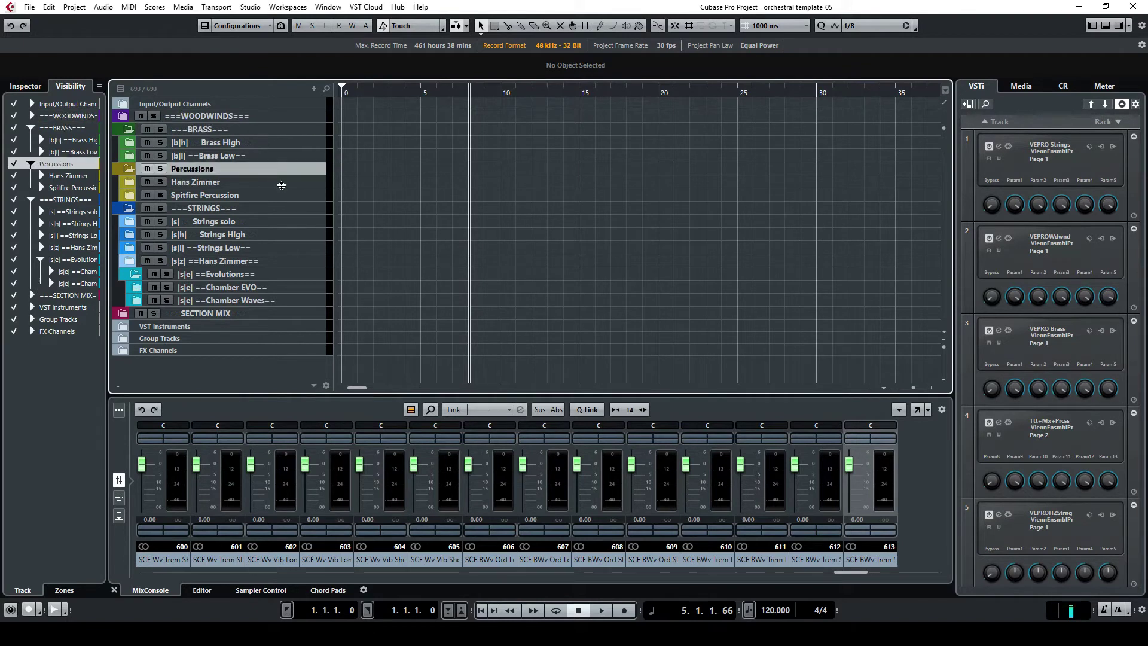
left_click(282, 209)
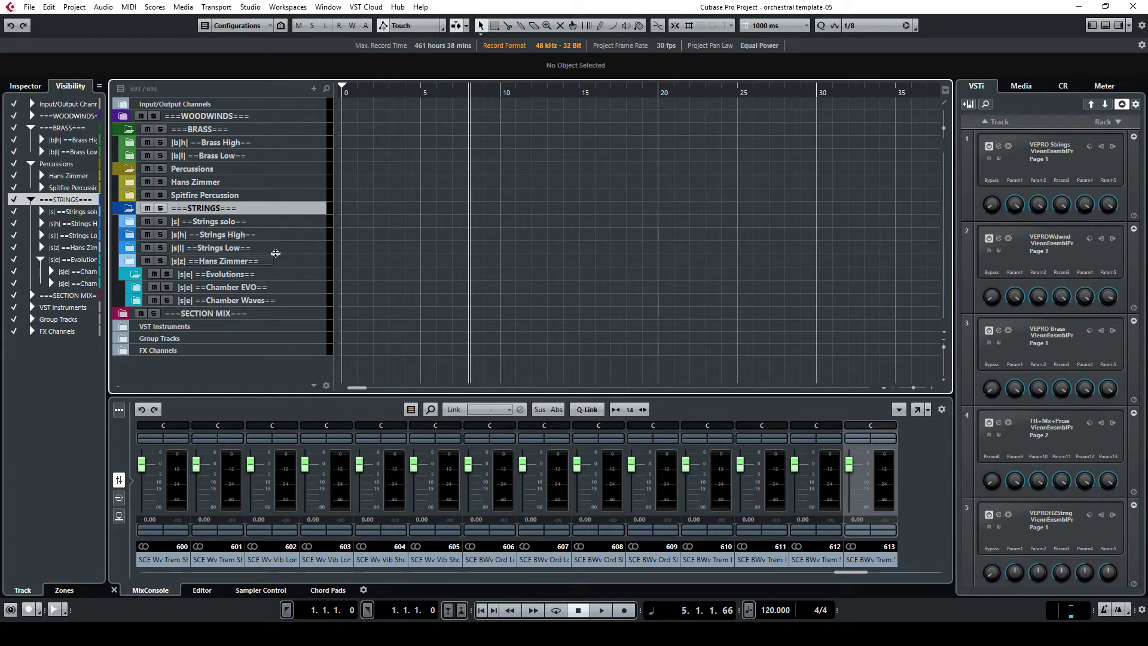
Expand the Hans Zimmer strings folder and its HZS 60 Violins subfolder to view the articulation tracks, then collapse both.
left_click(315, 262)
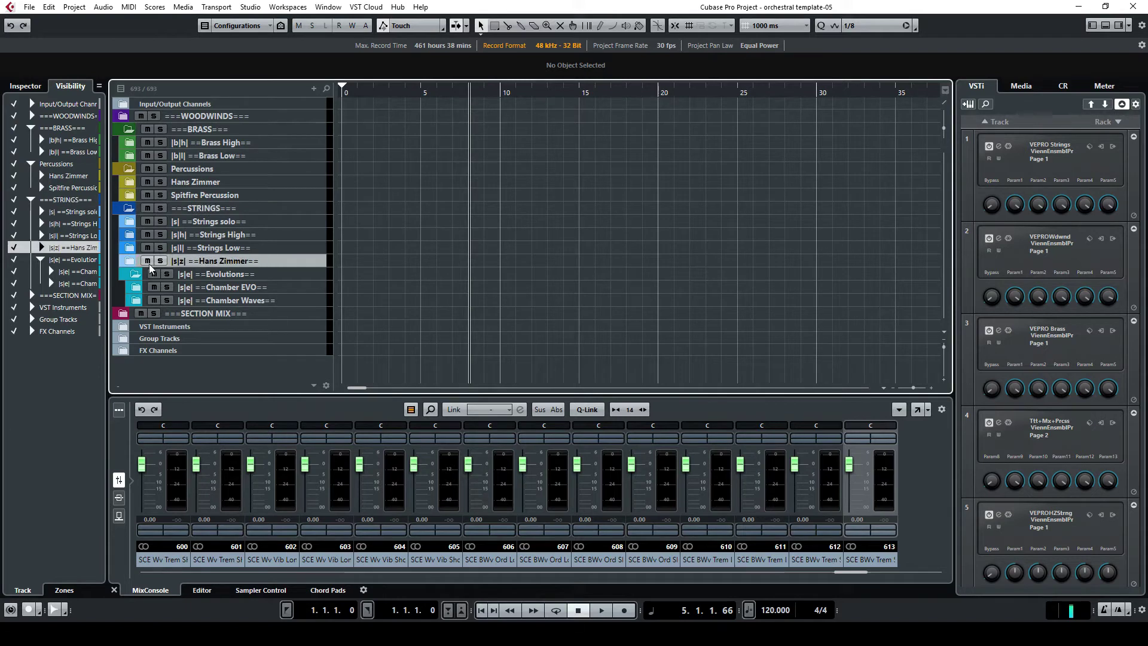
left_click(131, 261)
scroll(160, 262, "down", 2)
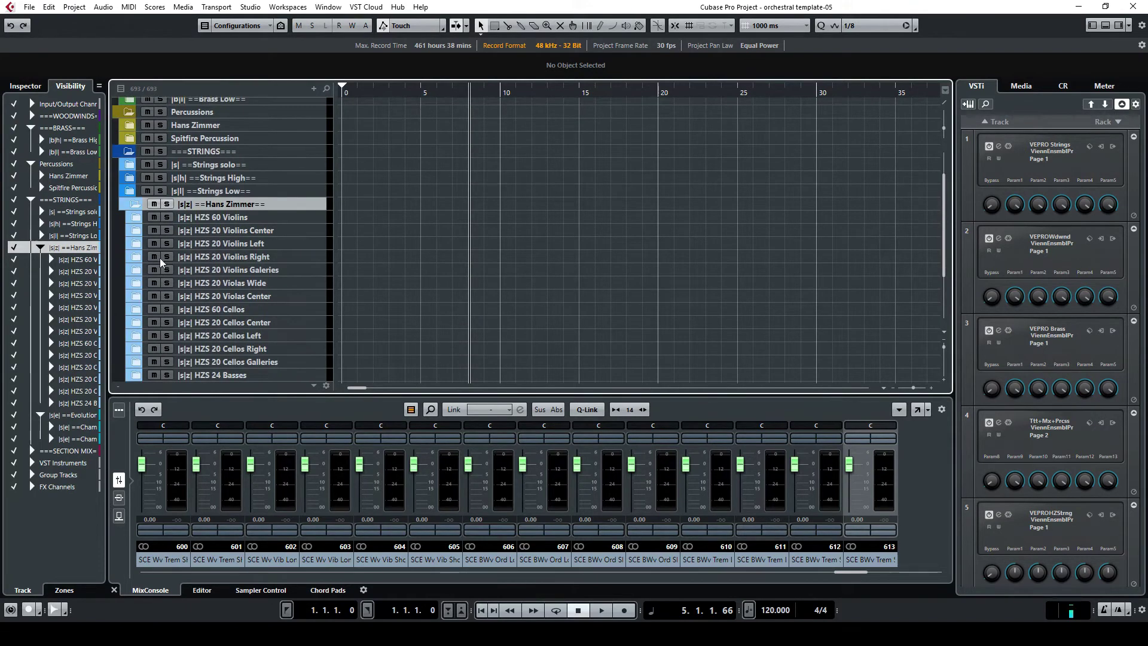
left_click(137, 218)
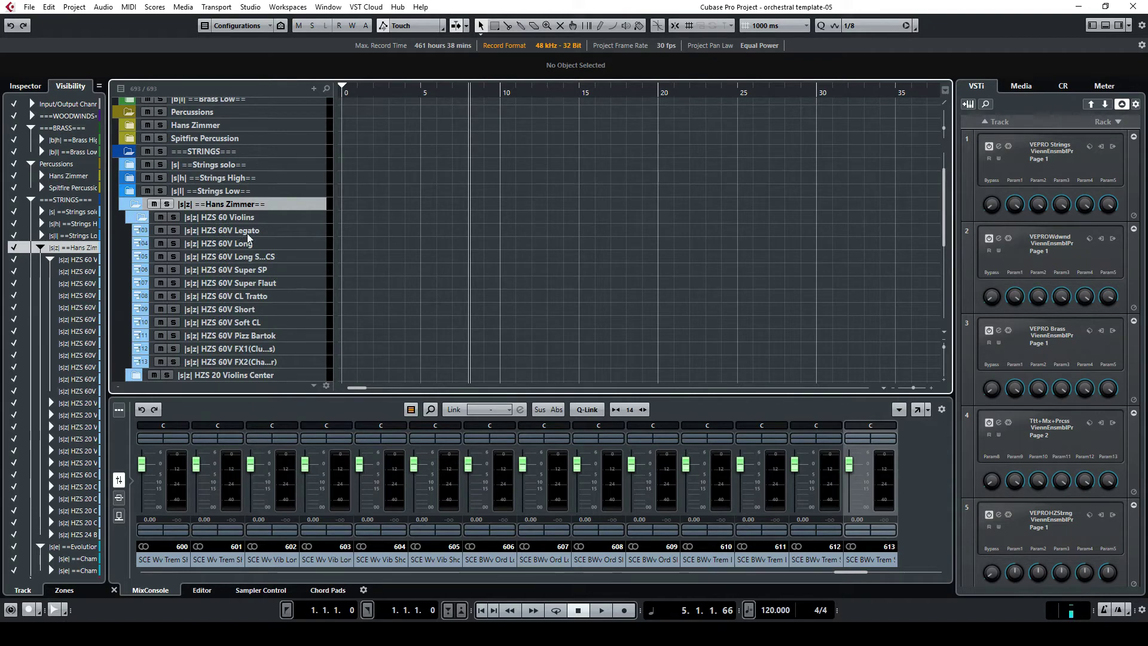
left_click(142, 217)
left_click(135, 204)
Select the Evolutions folder, then expand the ===SECTION MIX=== folder and look through its tracks.
left_click(293, 274)
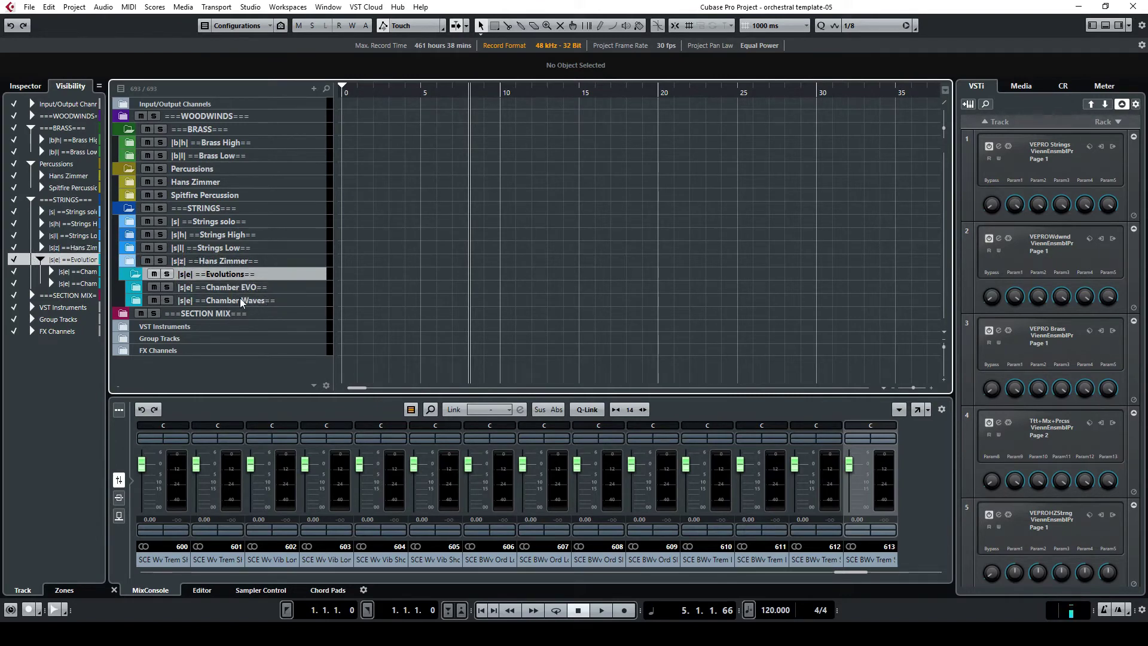
left_click(126, 315)
scroll(262, 344, "down", 4)
scroll(275, 341, "up", 4)
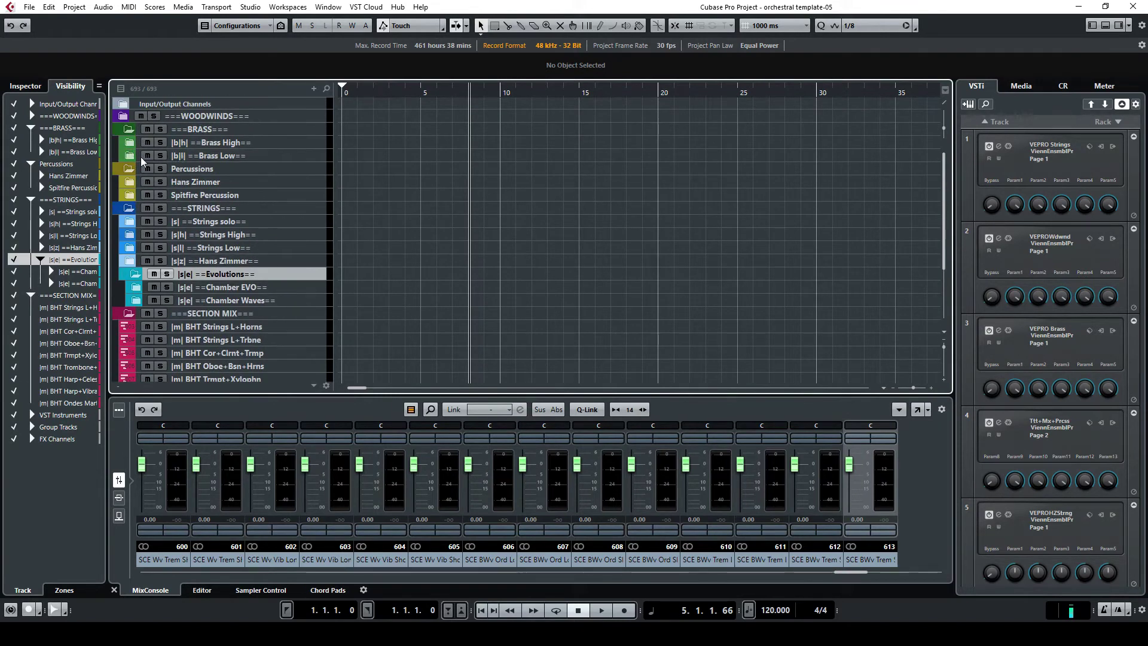
Expand the Strings High folder and show the SCS Violins I track's expression map and MIDI routing settings.
left_click(133, 236)
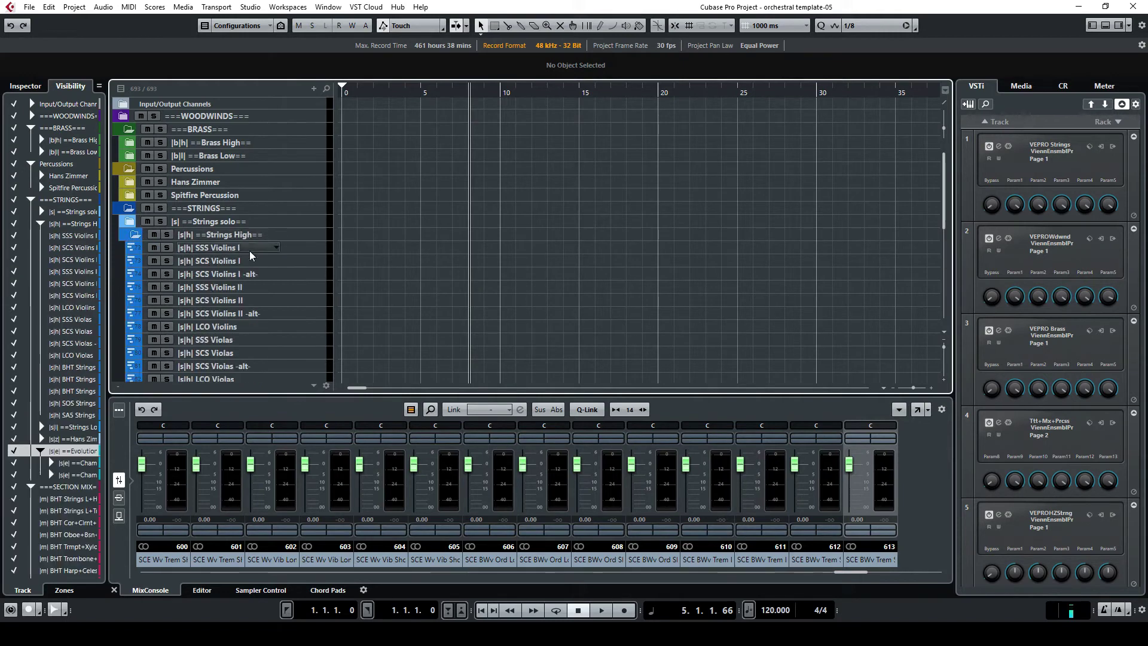
left_click(299, 261)
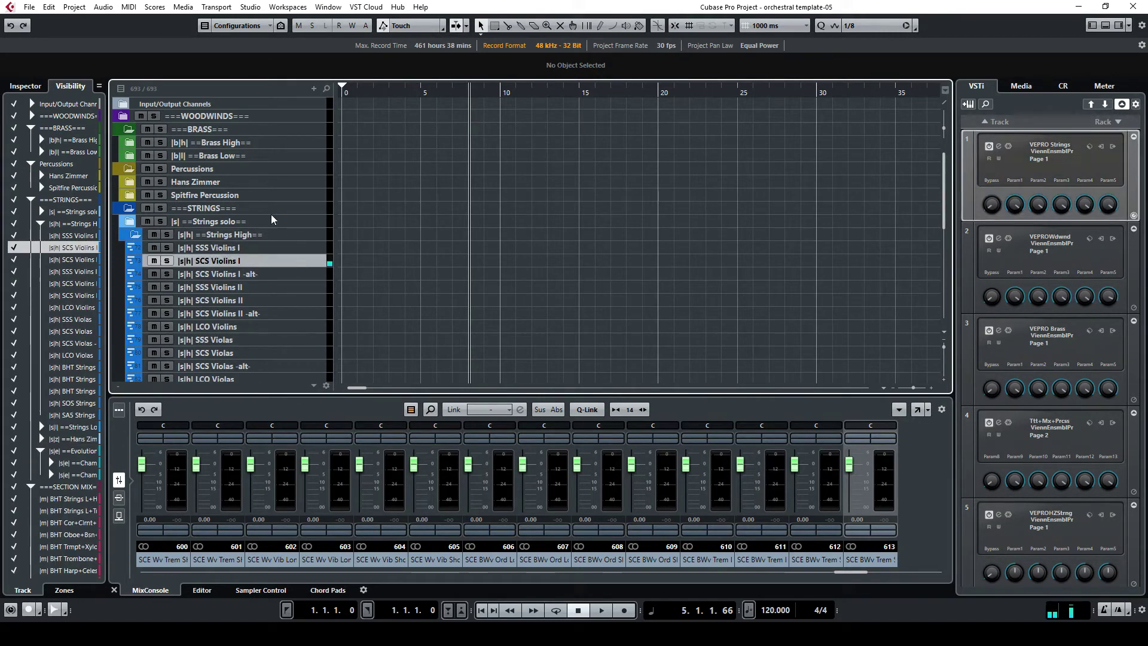
left_click(31, 87)
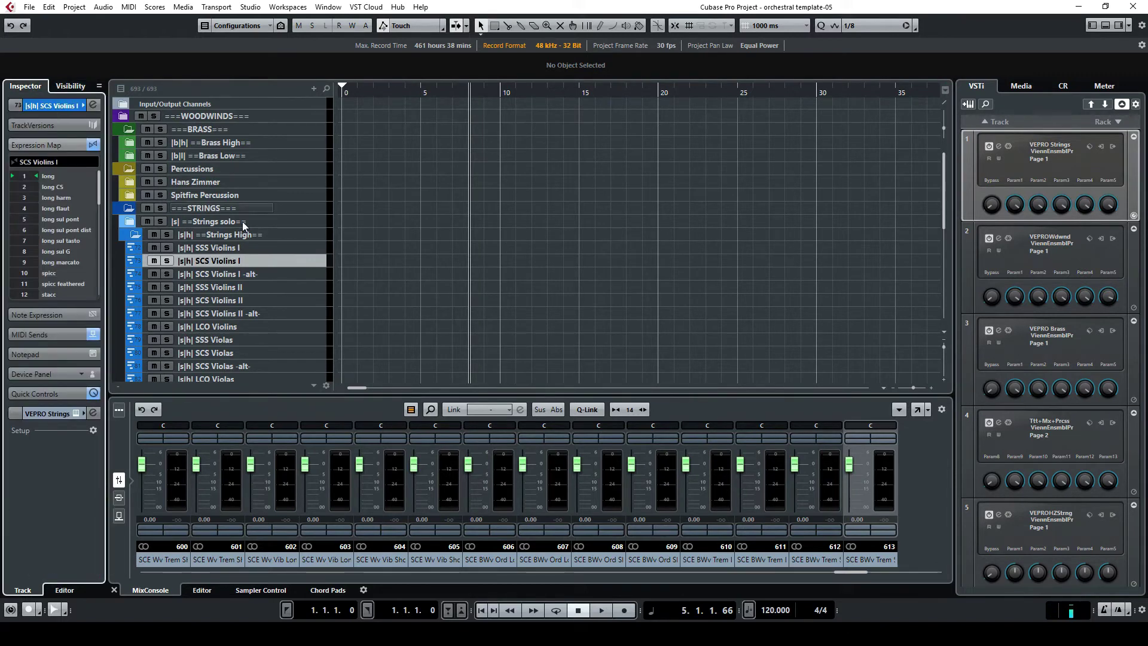
left_click(50, 105)
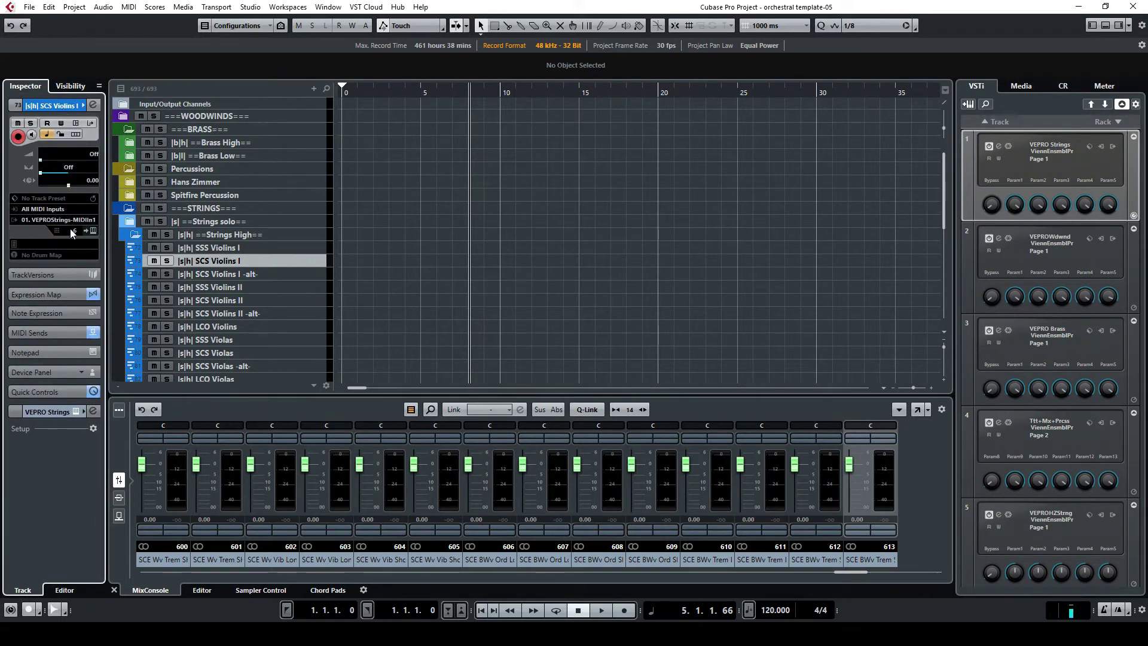
left_click(53, 219)
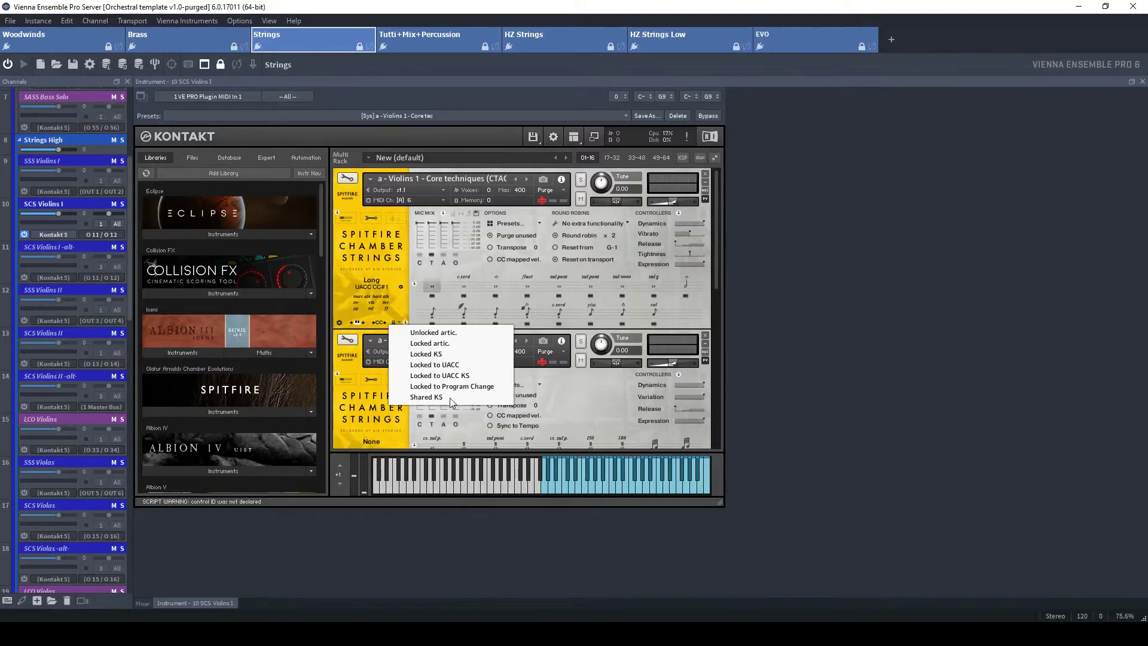
Dismiss the articulation locking options in Vienna Ensemble Pro, return to Cubase and compare the MIDI routing of the neighbouring Violins I and II tracks.
left_click(410, 238)
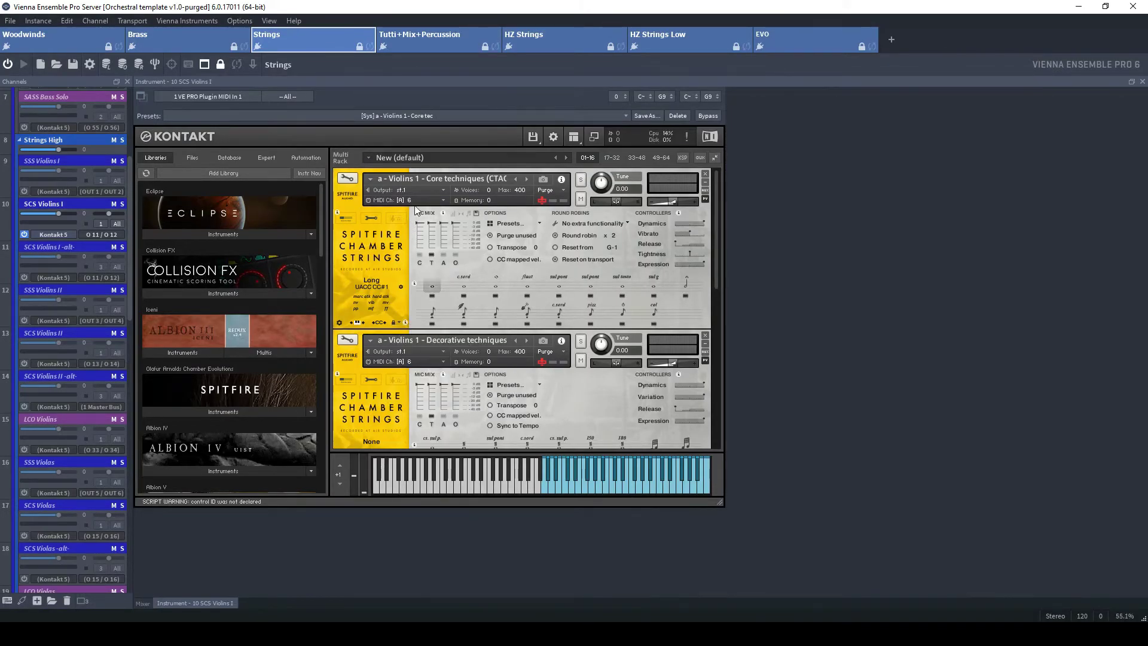
key("alt+Tab")
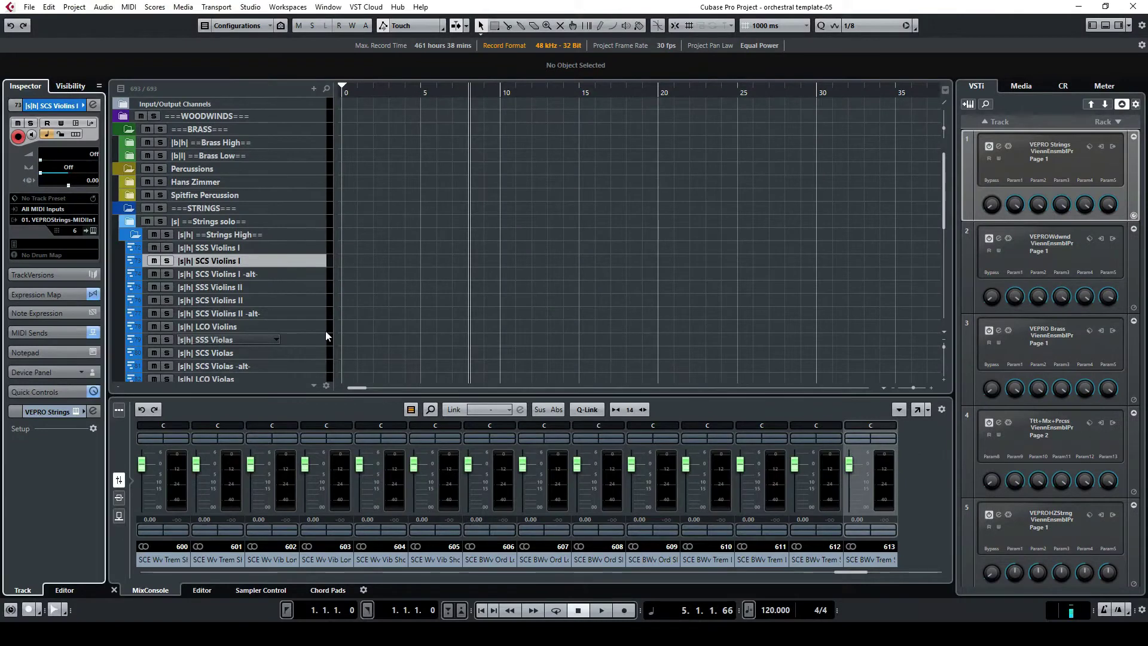
left_click(306, 274)
left_click(306, 286)
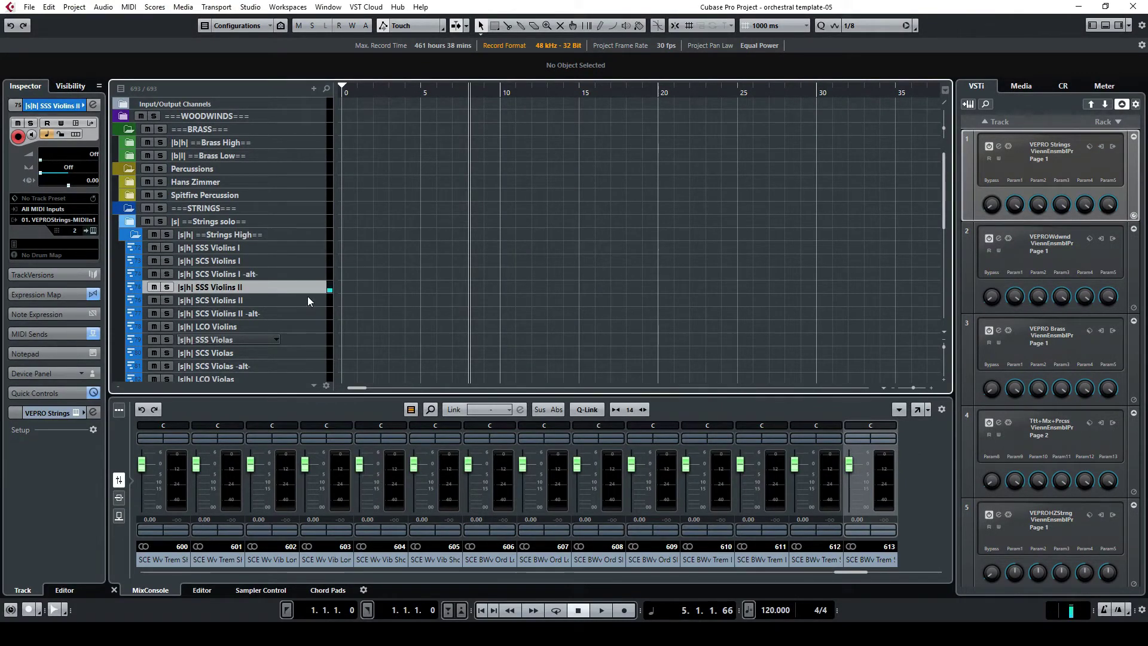
left_click(307, 297)
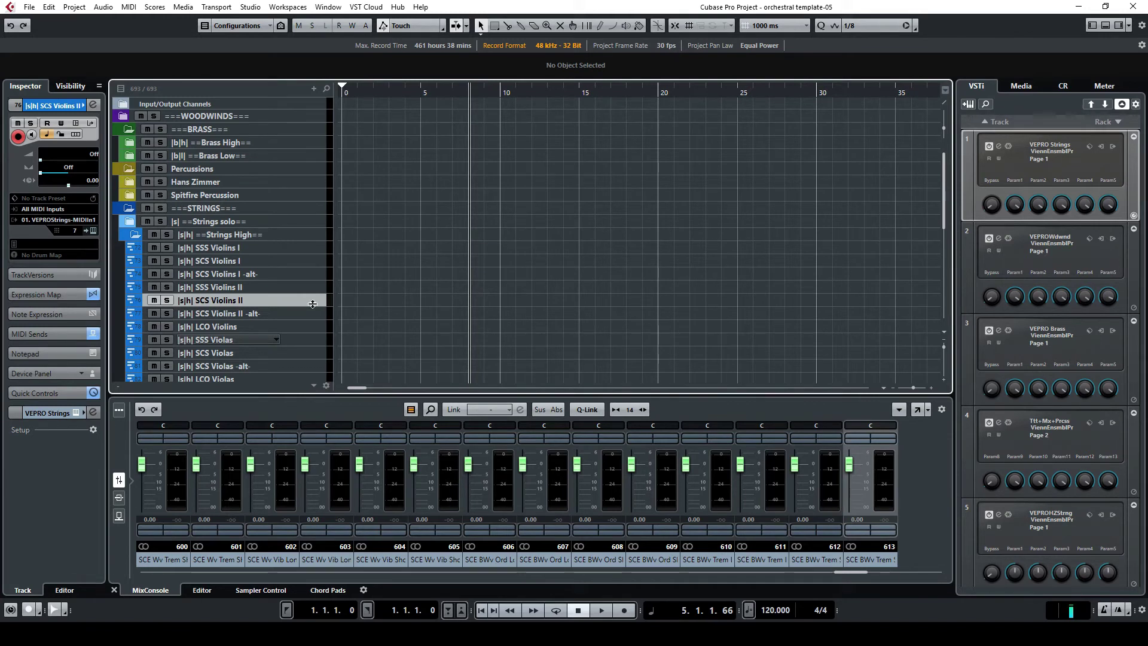
left_click(323, 275)
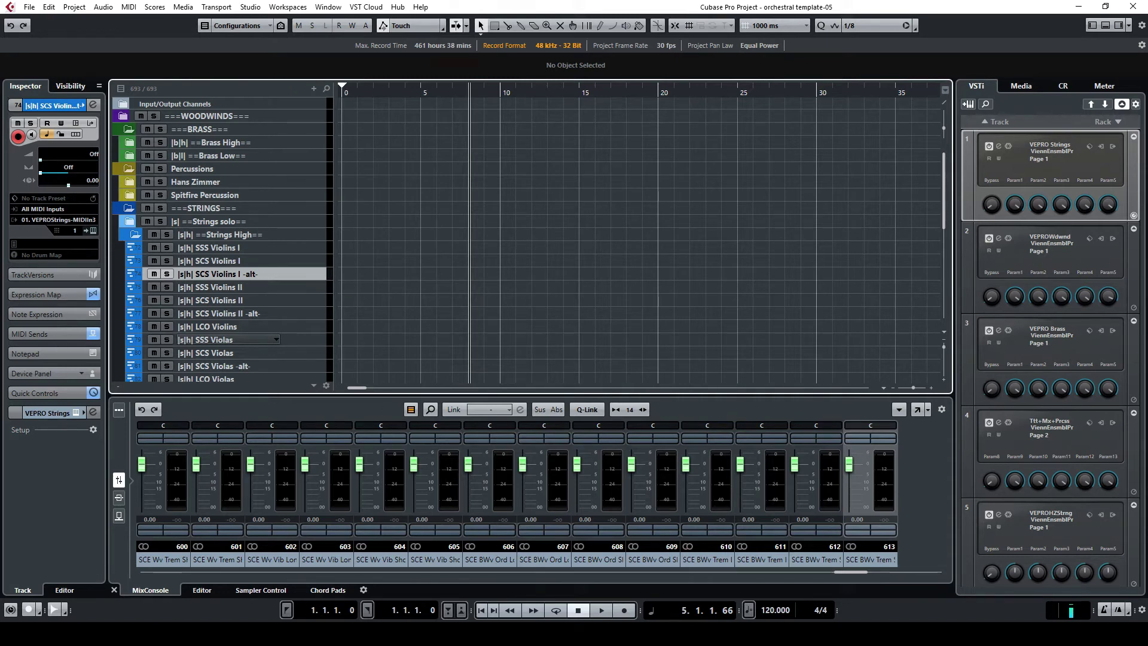
Switch to Lemur Editor and open the Orchestral Template project.
left_click(483, 633)
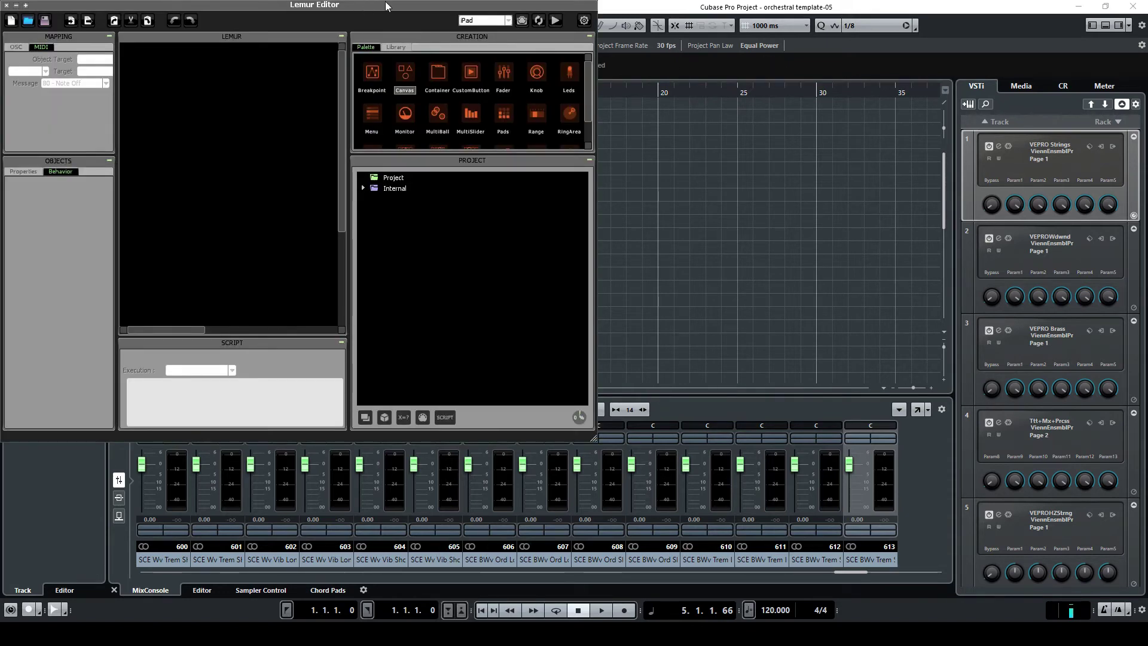
left_click_drag(410, 6, 425, 6)
left_click(43, 21)
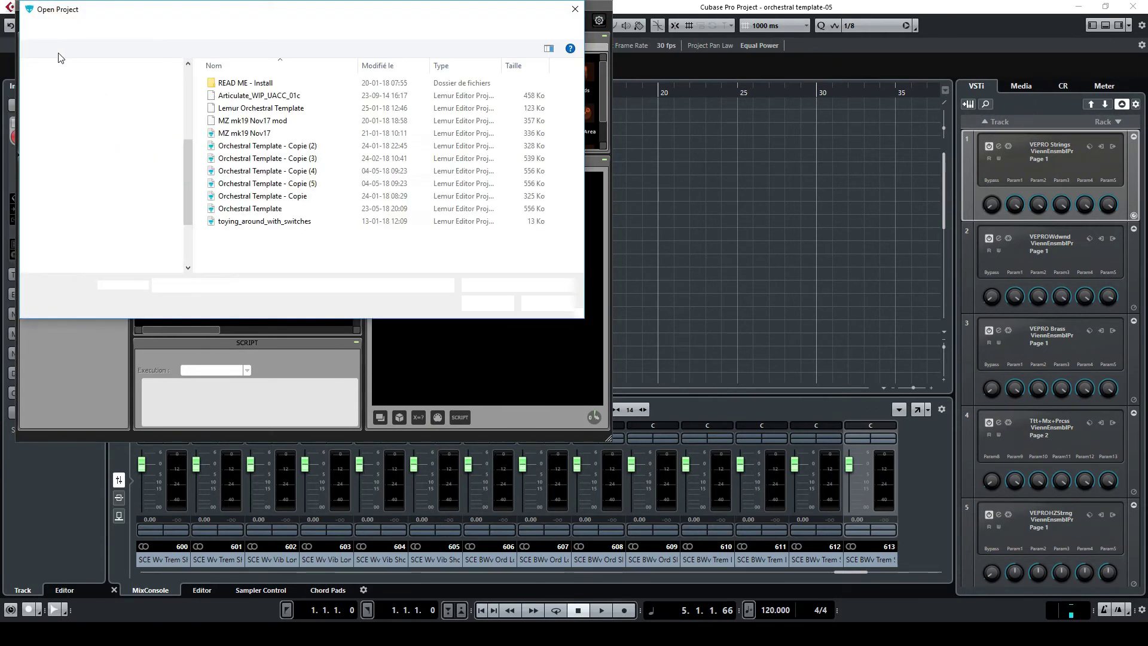
left_click(269, 209)
double_click(268, 209)
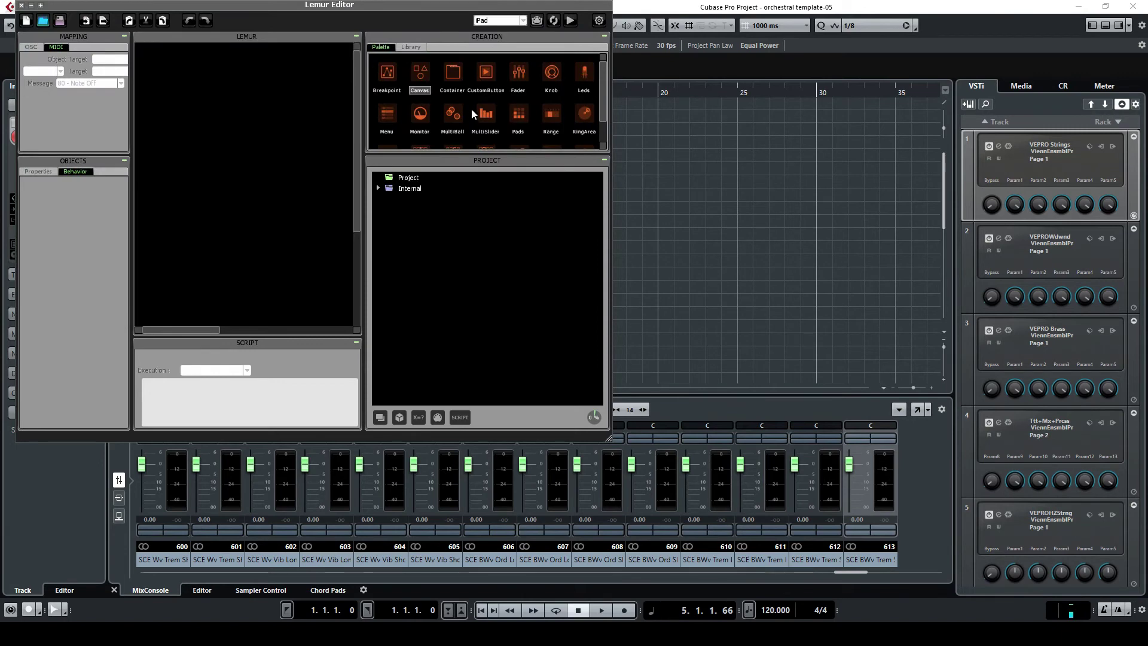
Enlarge the Lemur Editor window and reposition it over the Cubase project so more of the template layout shows.
left_click_drag(425, 5, 806, 54)
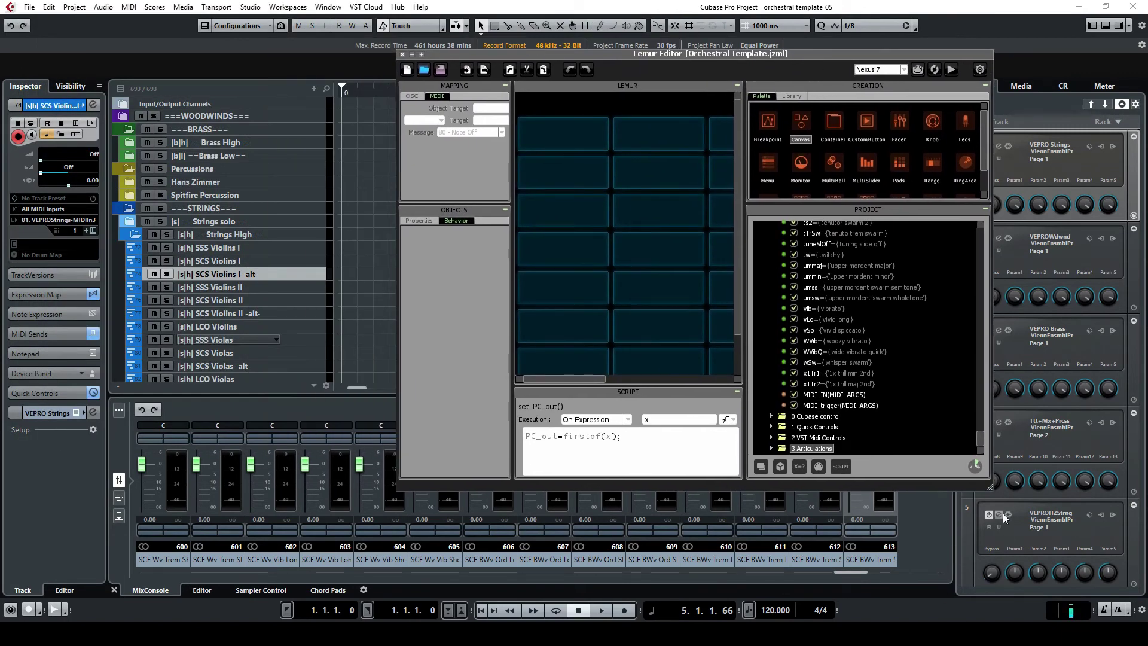
left_click_drag(991, 489, 1128, 567)
left_click_drag(649, 339, 399, 335)
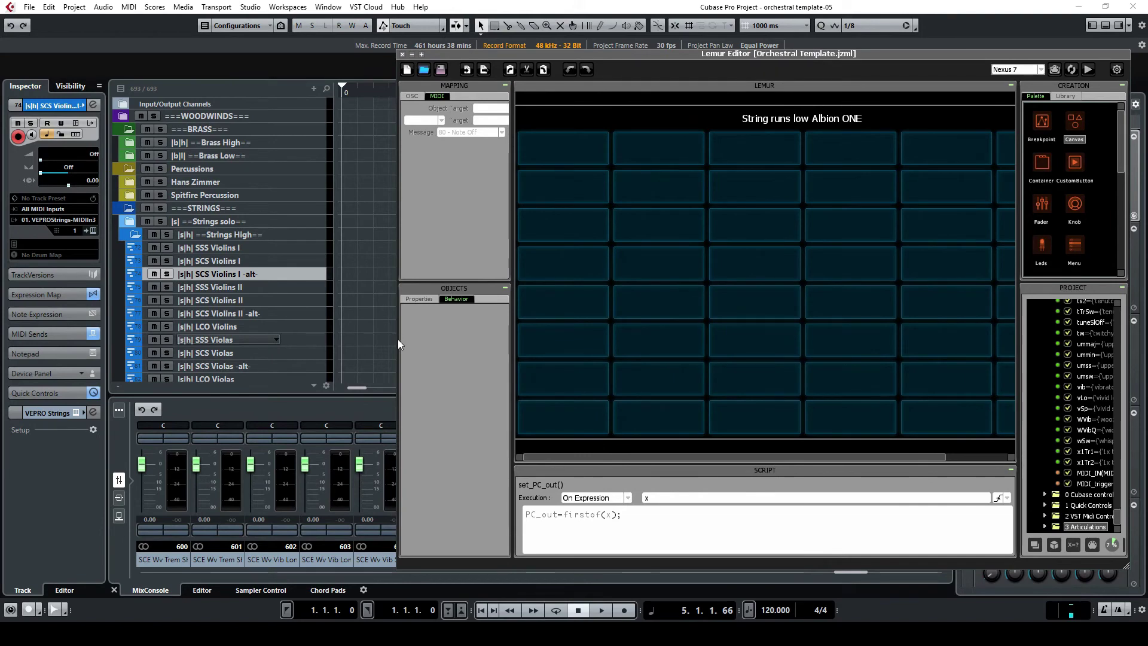
left_click_drag(625, 54, 438, 37)
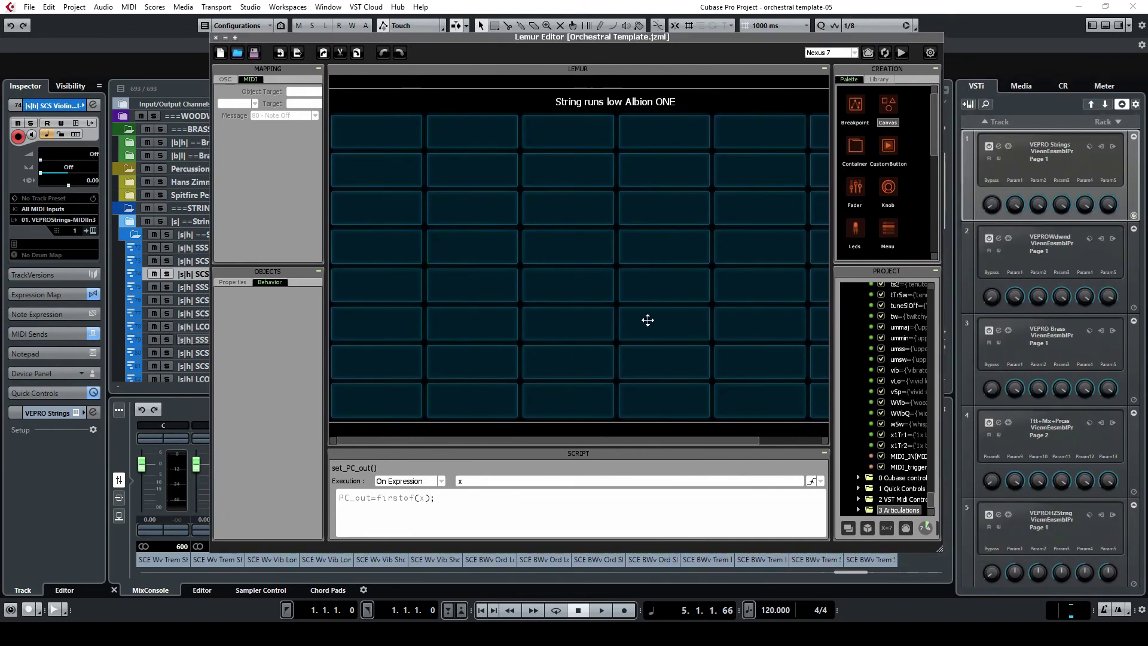
View the MIDI mapping of the green button in the 0 Cubase control container, then return to Cubase.
left_click(899, 478)
left_click(419, 315)
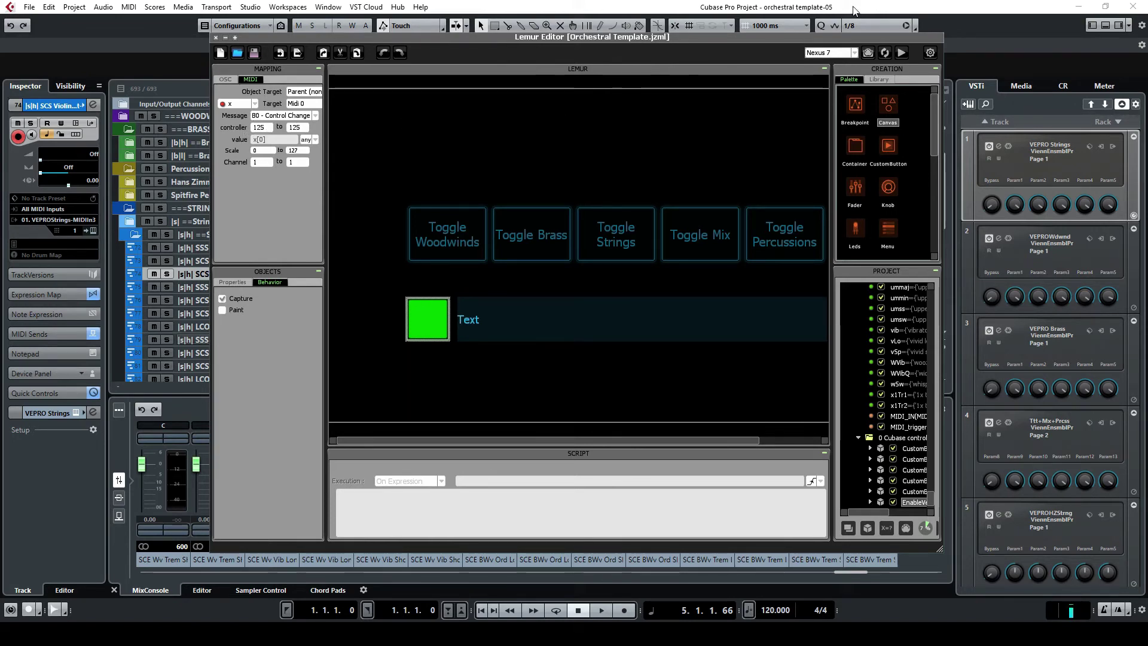
left_click(934, 7)
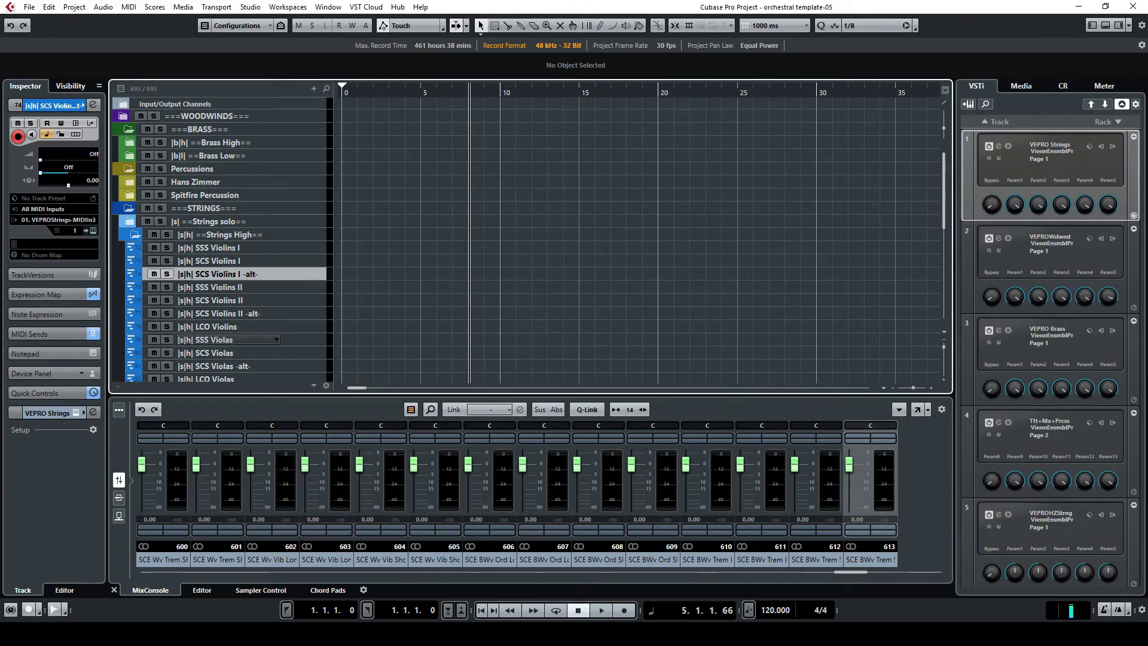
Switch to Vienna Ensemble Pro, open the automation mapping for the Strings instance and move its window clear of the channel list.
key("alt+Tab")
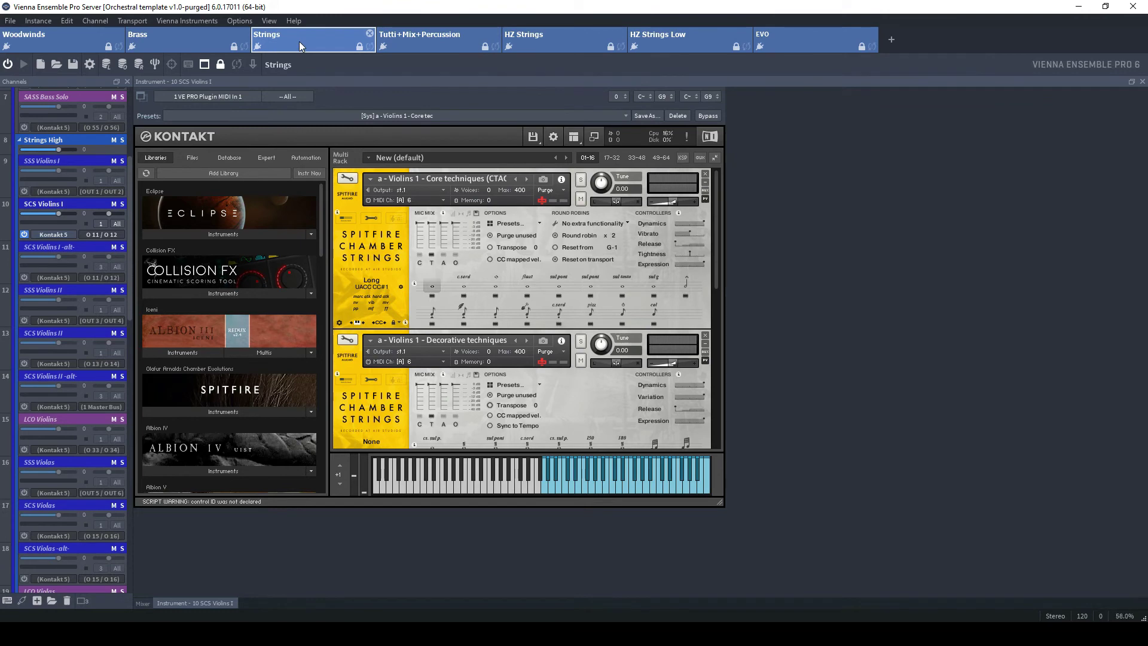
left_click(268, 21)
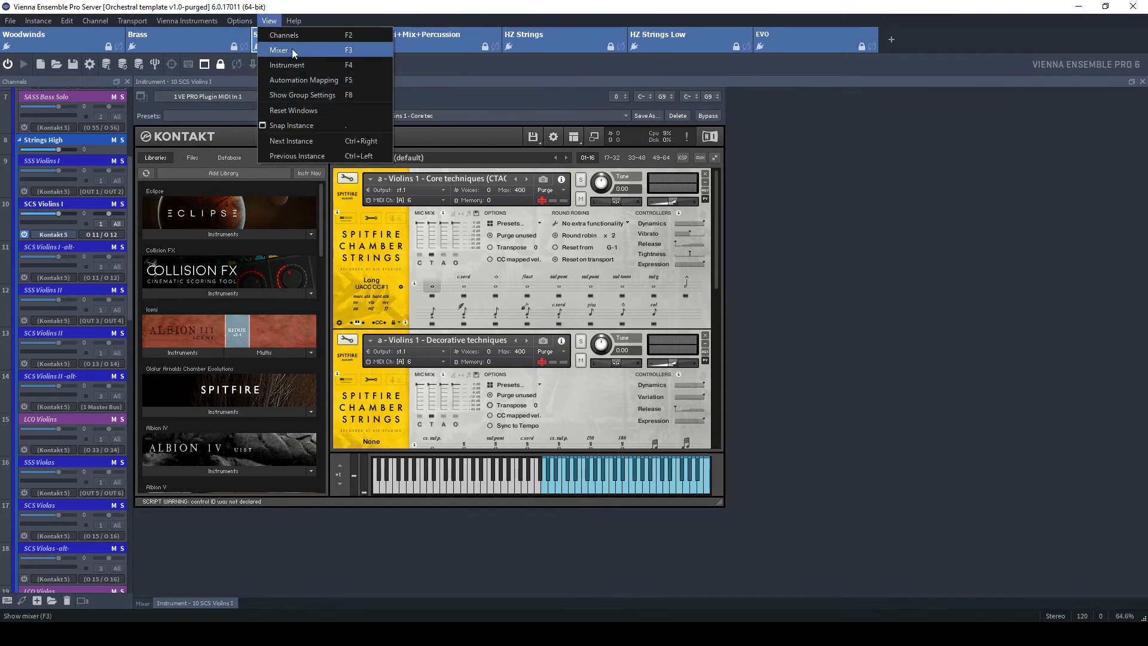
left_click(297, 83)
left_click_drag(322, 11, 931, 36)
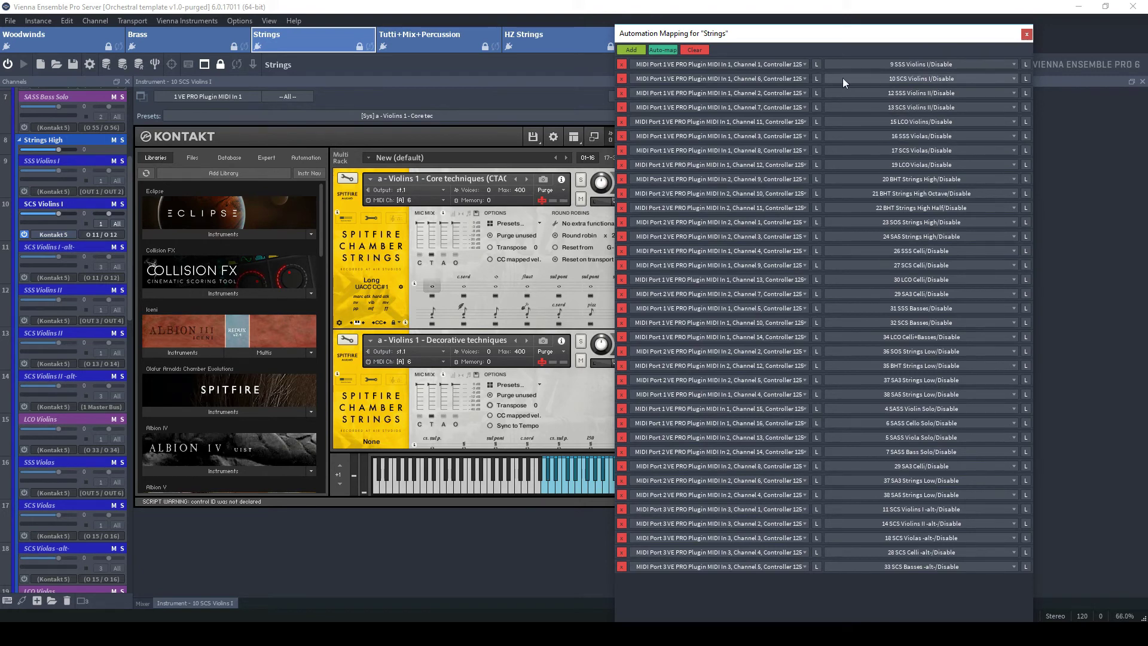
Set the source of the second mapping row to MIDI controller 125 on channel 6 of VE PRO Plugin MIDI In 1.
left_click(801, 78)
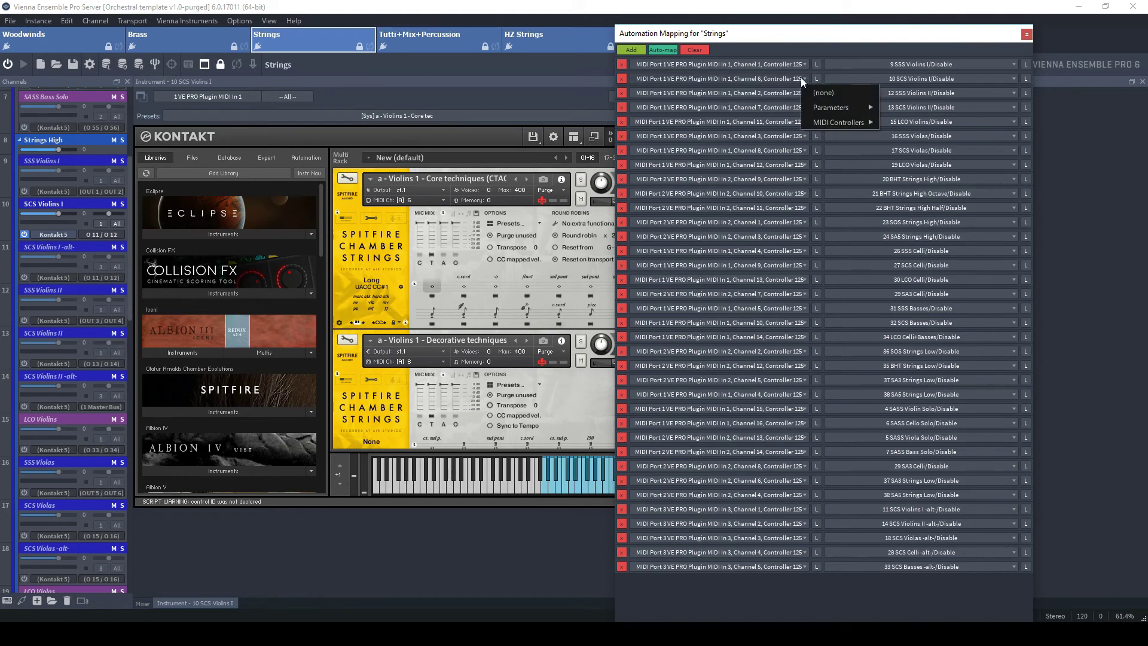
mouse_move(831, 122)
mouse_move(926, 123)
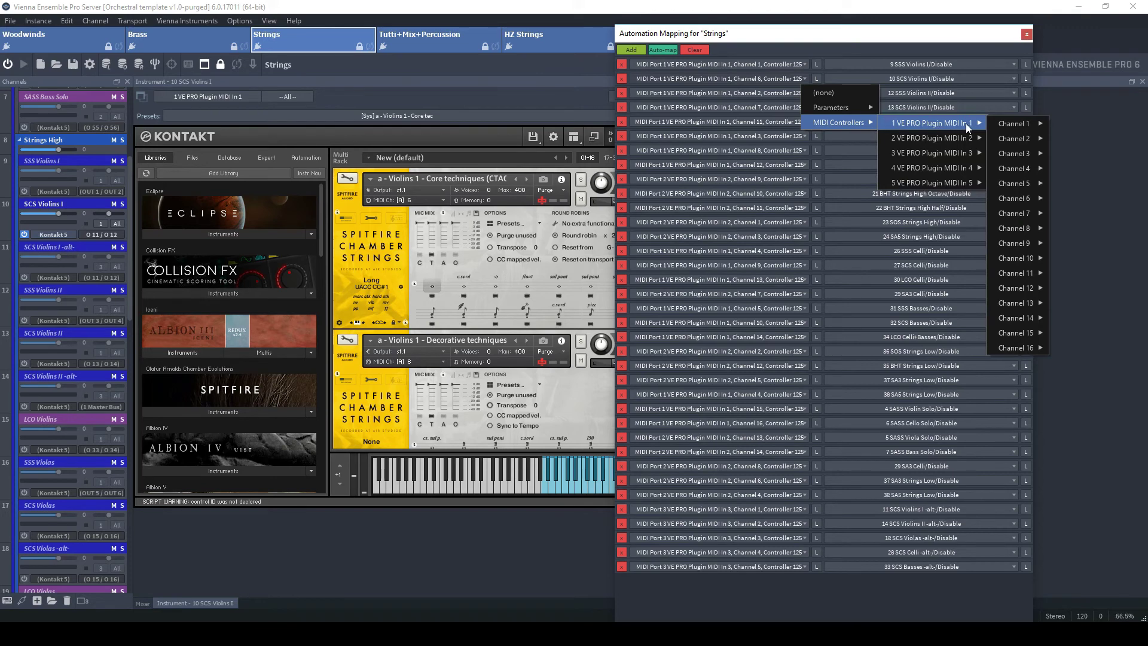
mouse_move(1009, 124)
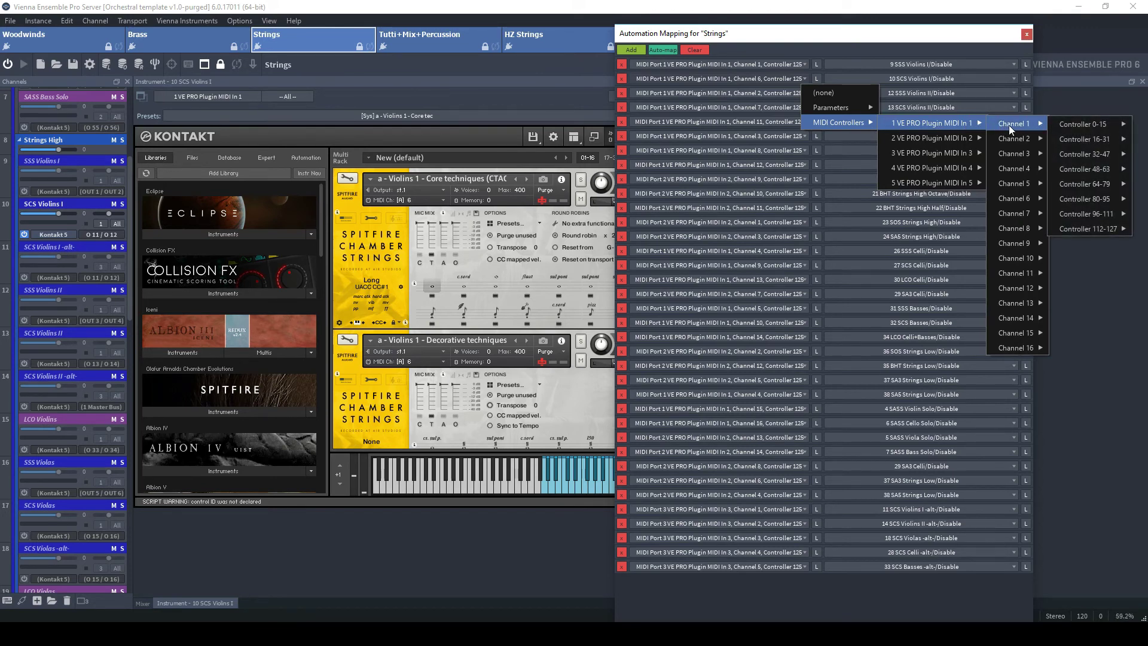
mouse_move(1032, 229)
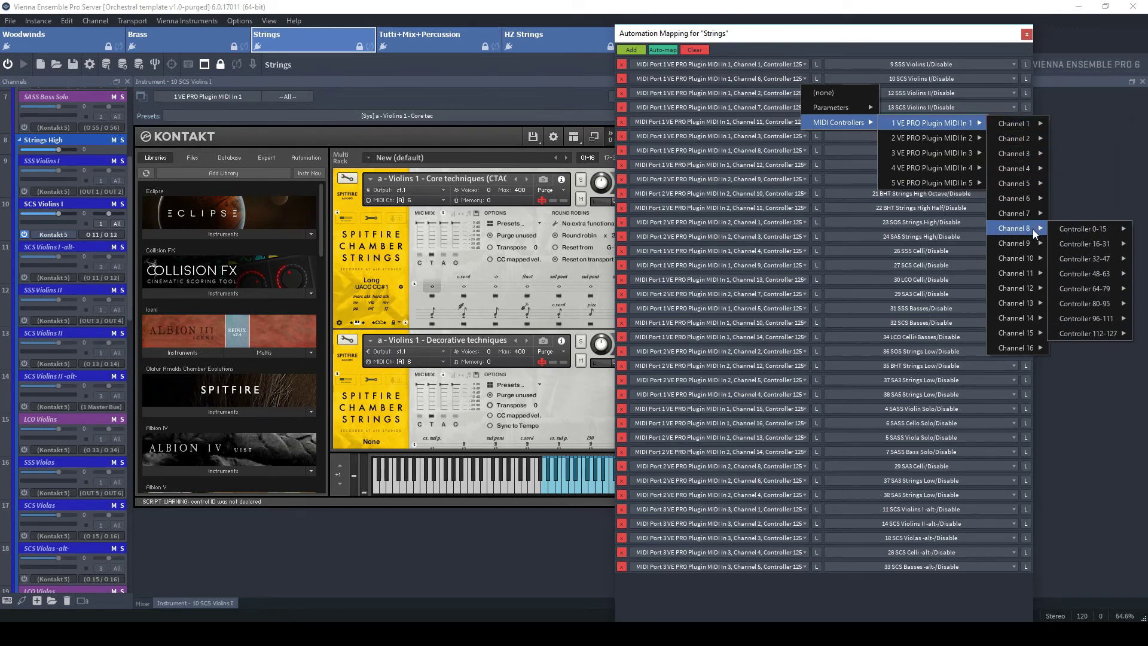
mouse_move(1031, 199)
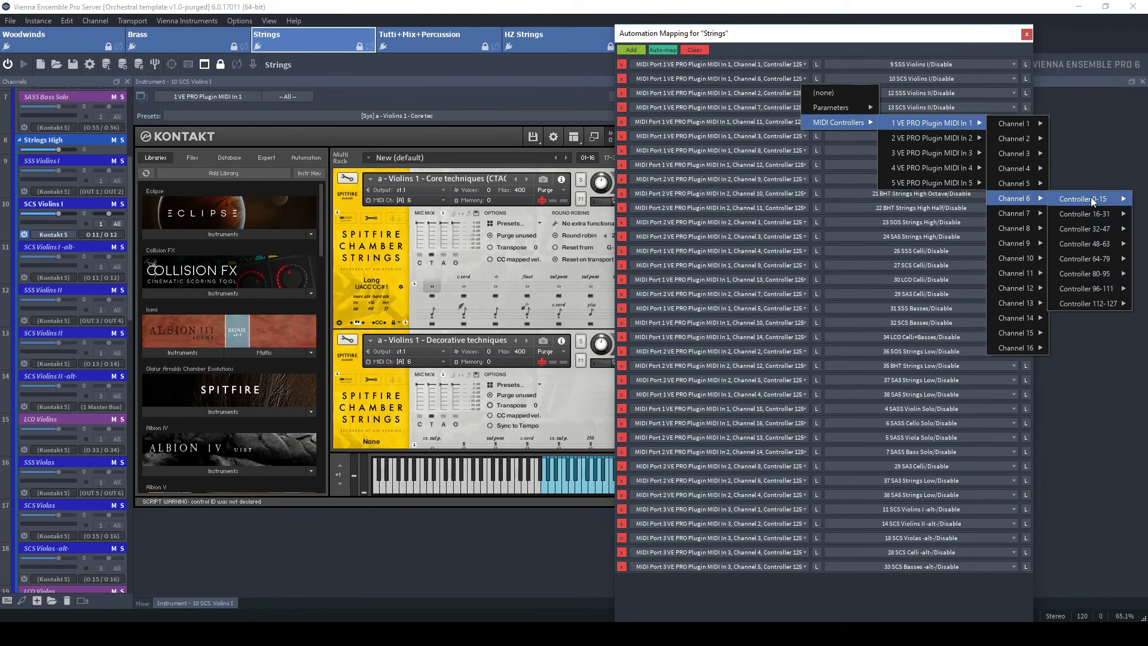
mouse_move(1102, 304)
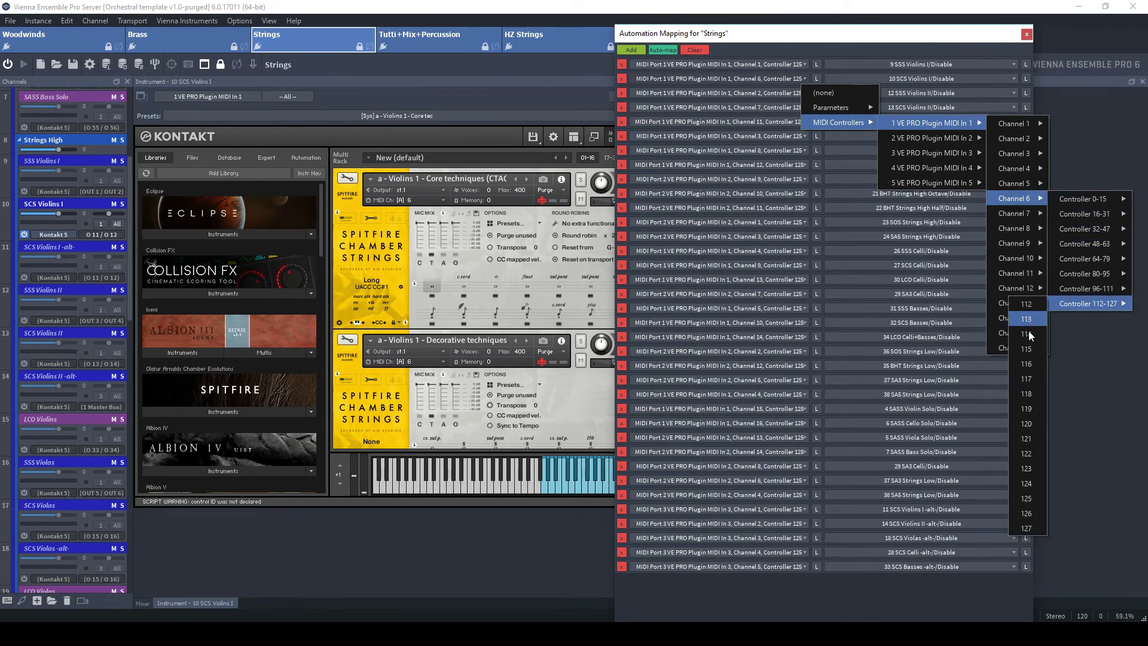
left_click(1028, 497)
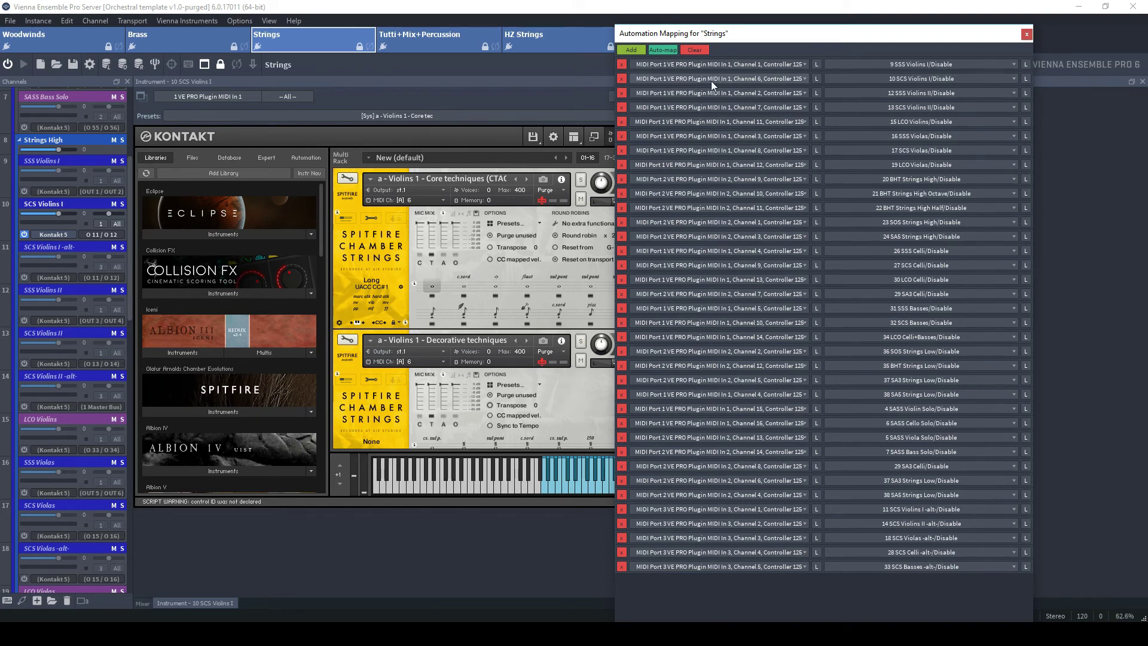
Assign the Disable parameter of channel 10 SCS Violins I as that row's target and close the Strings automation mapping.
left_click(1010, 78)
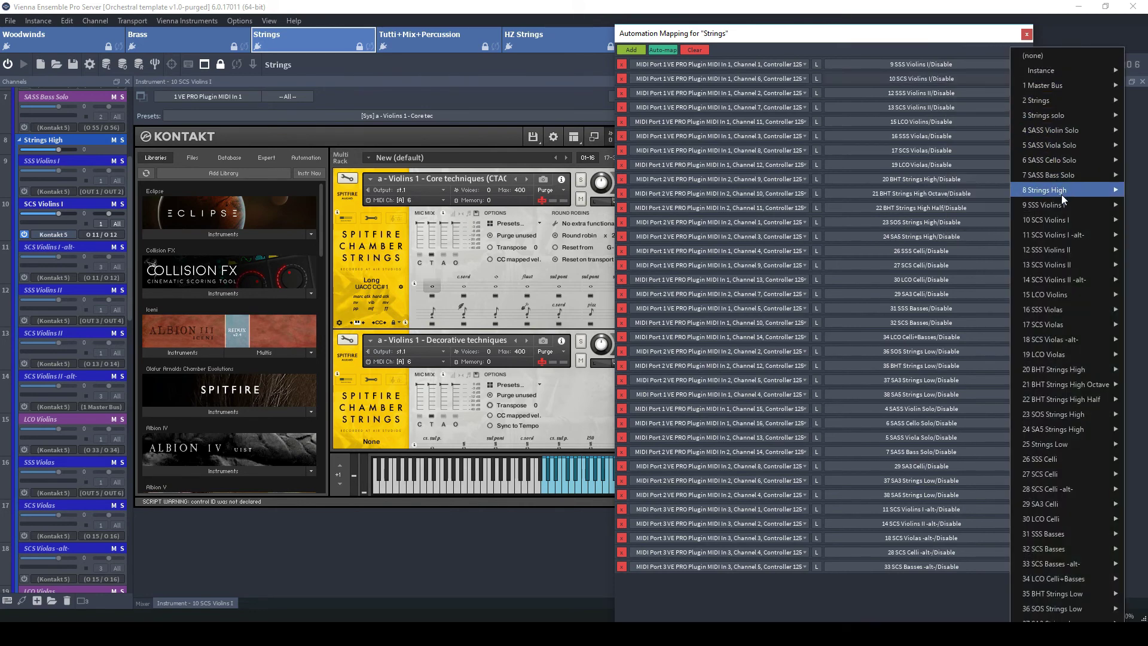
mouse_move(1063, 218)
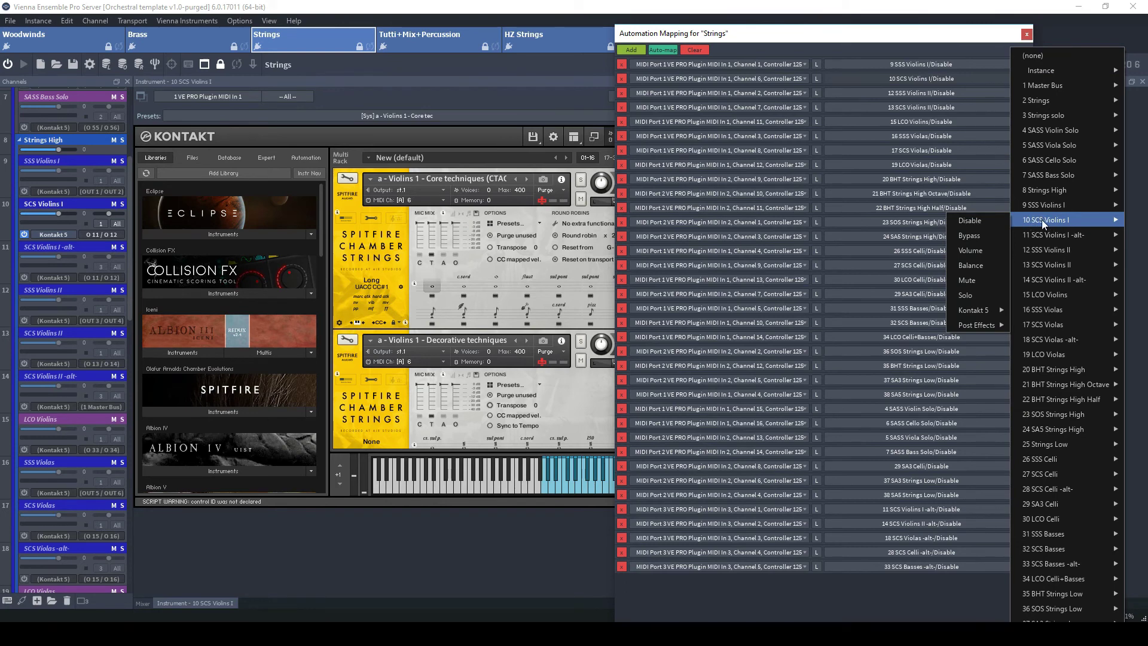
left_click(1000, 222)
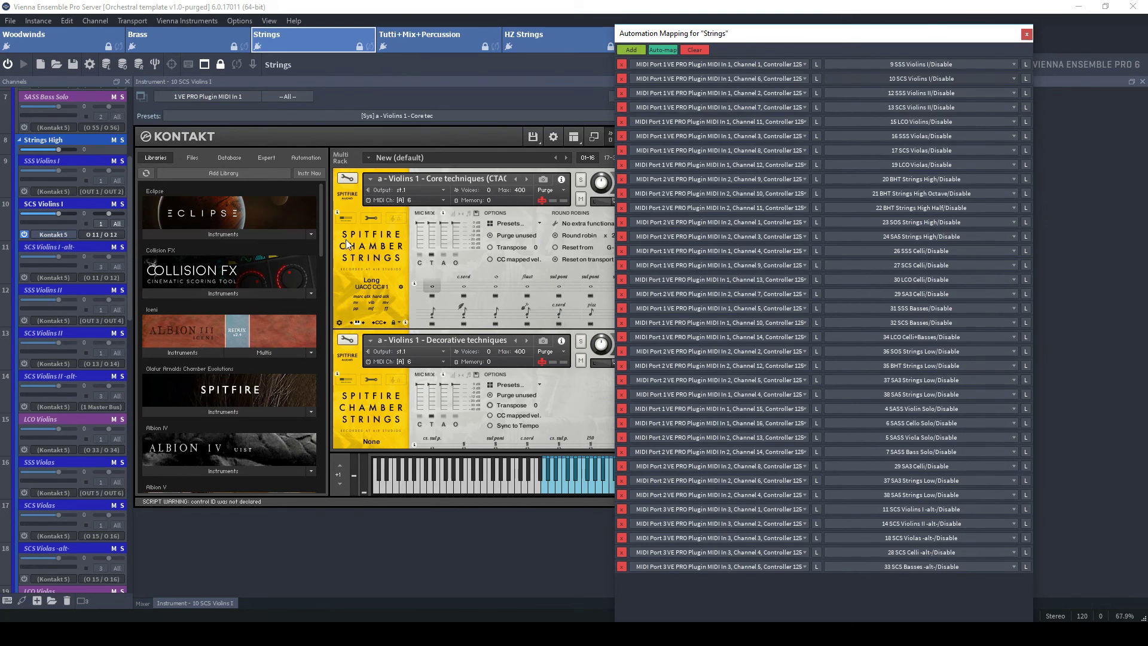
left_click(1025, 35)
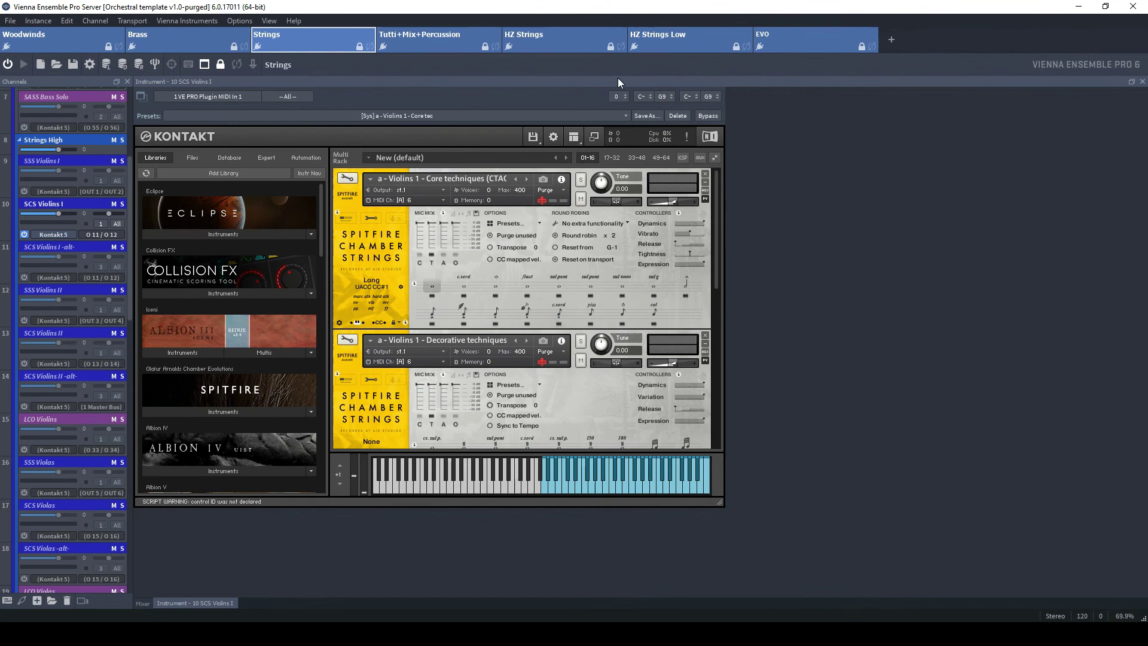
Review the automation mapping of the HZ Strings instance down through its violin and viola channels, then close it.
left_click(557, 42)
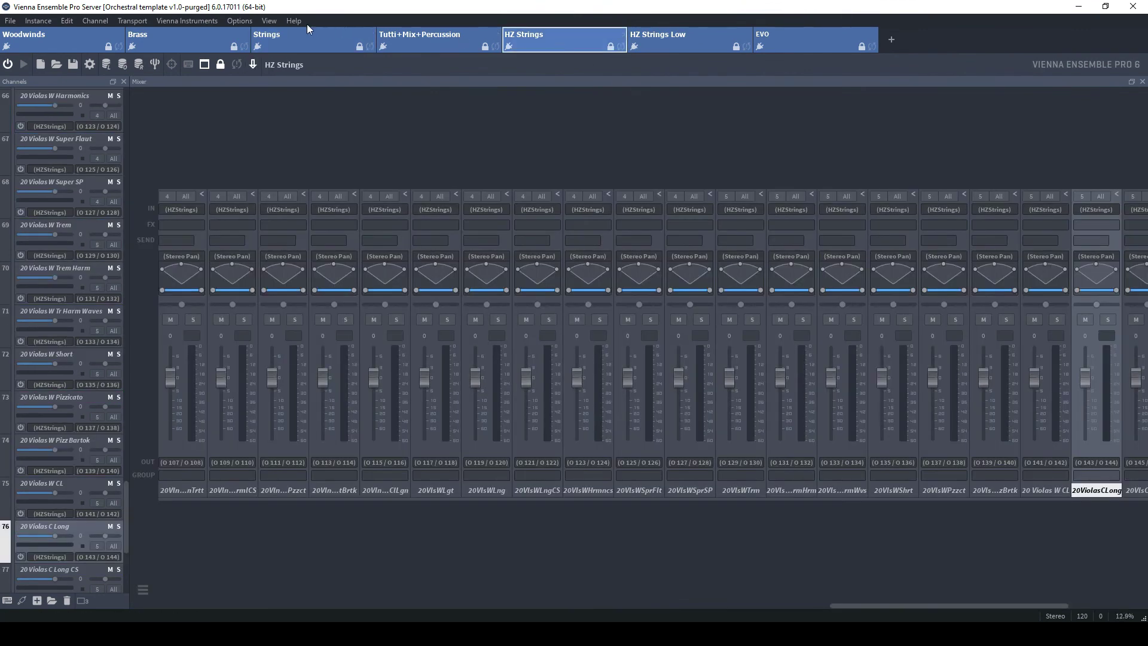
left_click(269, 21)
left_click(341, 79)
left_click_drag(418, 71, 418, 383)
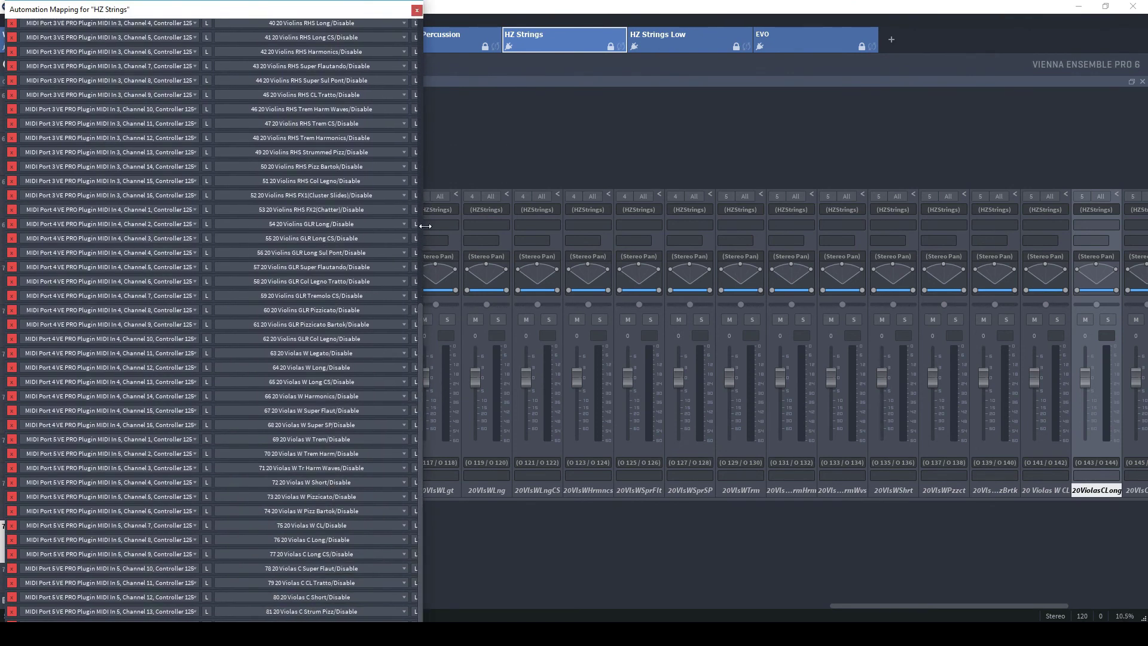
left_click(417, 11)
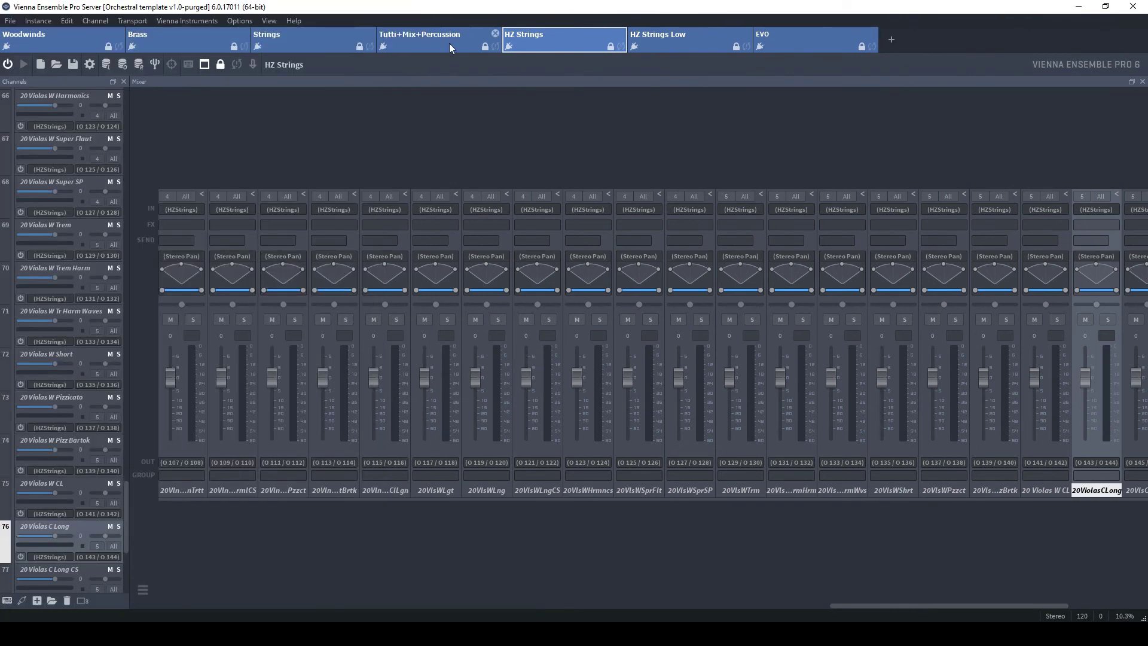
Look through the Tutti+Mix+Percussion, Strings and Brass instances in turn, ending on the Woodwinds instance.
left_click(450, 42)
left_click(323, 41)
left_click(196, 42)
left_click(77, 45)
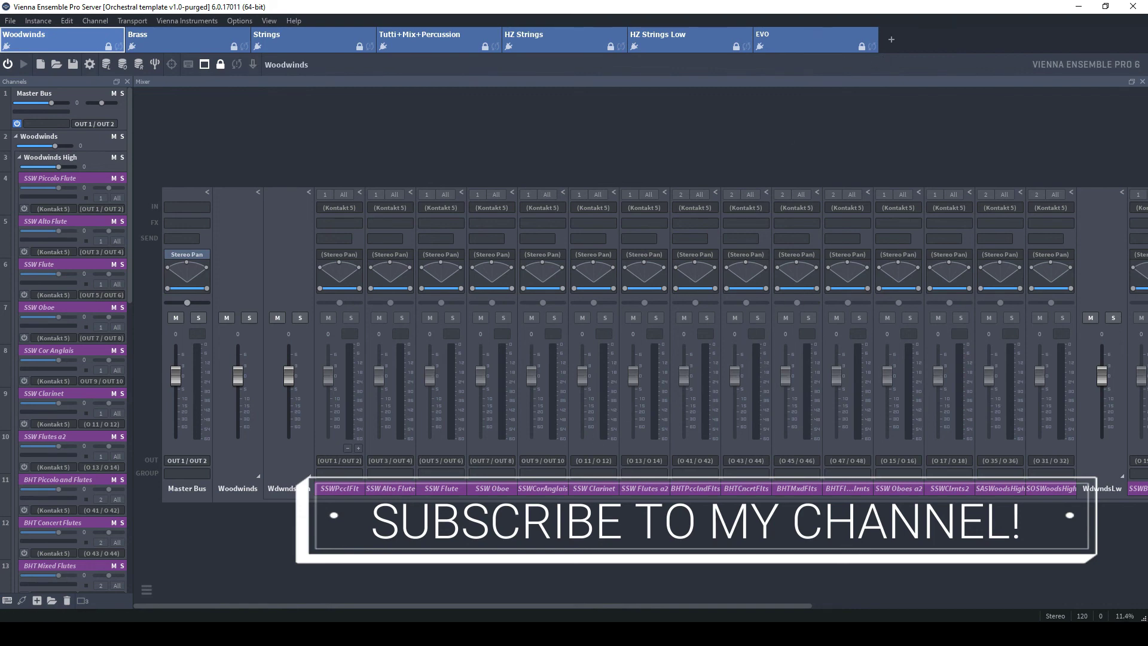
Show the Lemur Editor briefly, then minimize Vienna Ensemble Pro to return to the Cubase project.
left_click(586, 634)
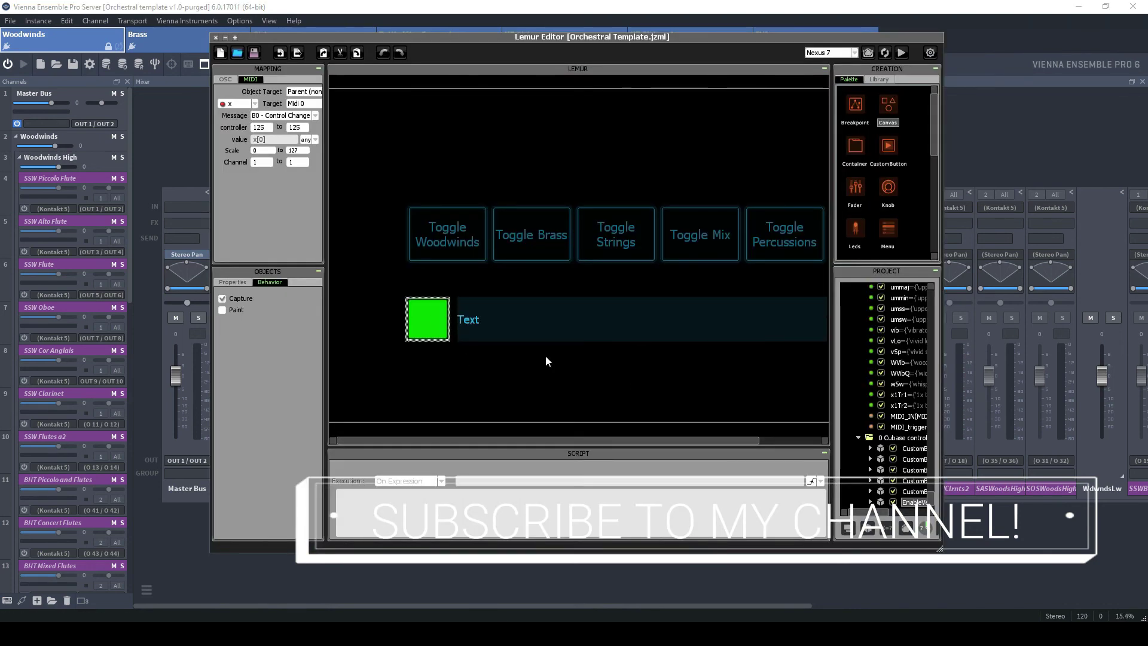
left_click(977, 34)
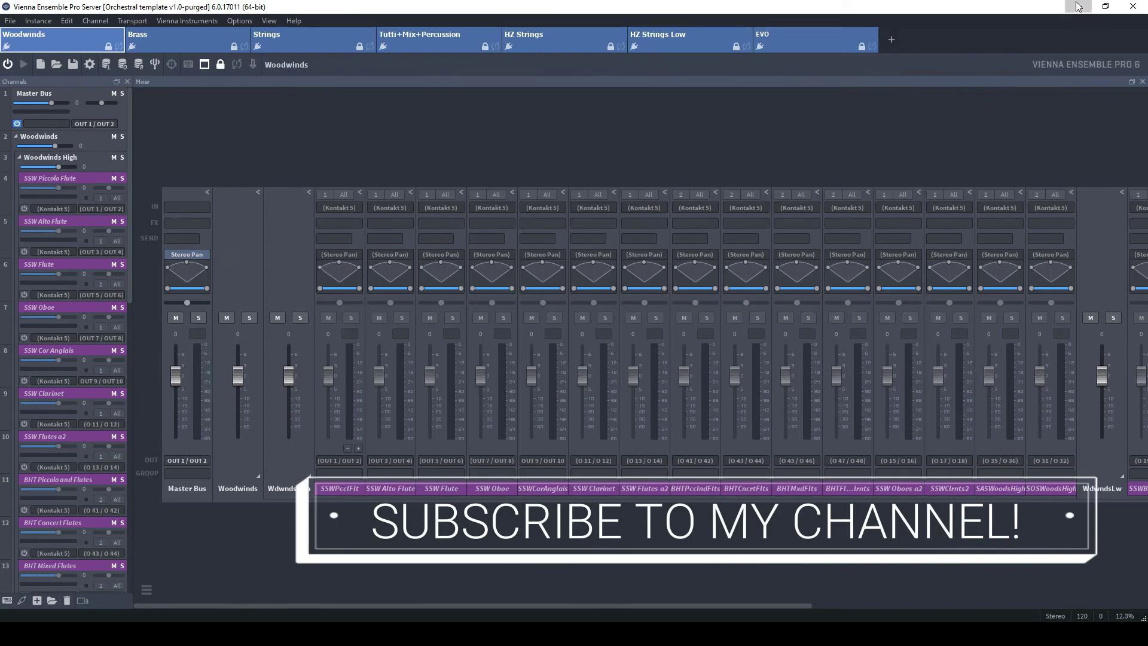
left_click(1077, 6)
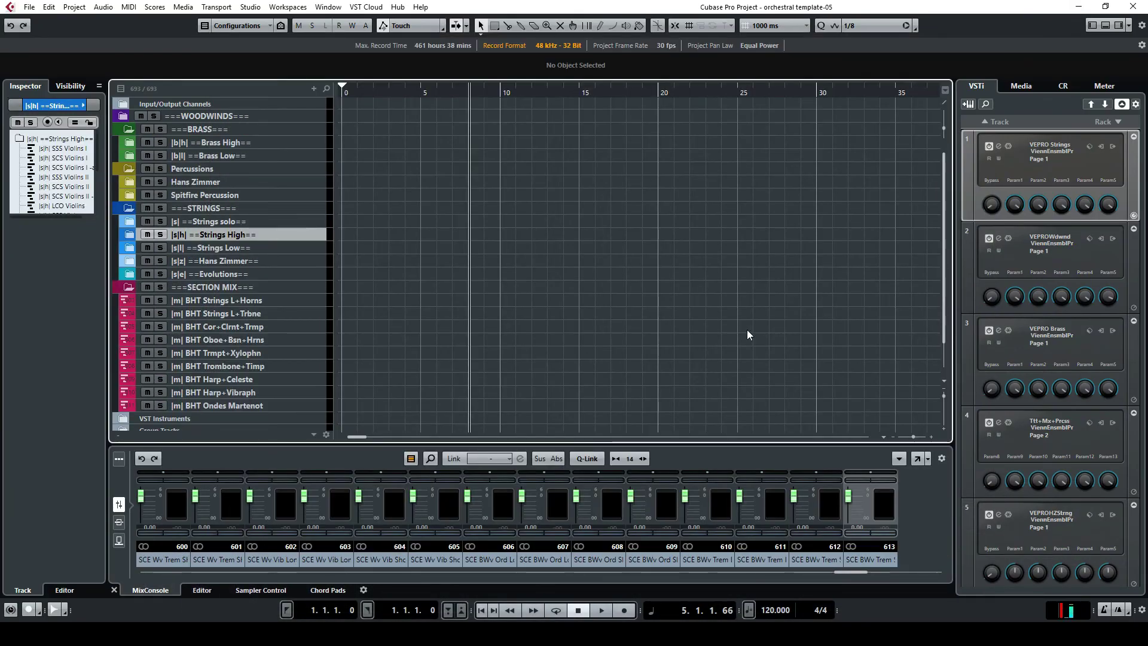